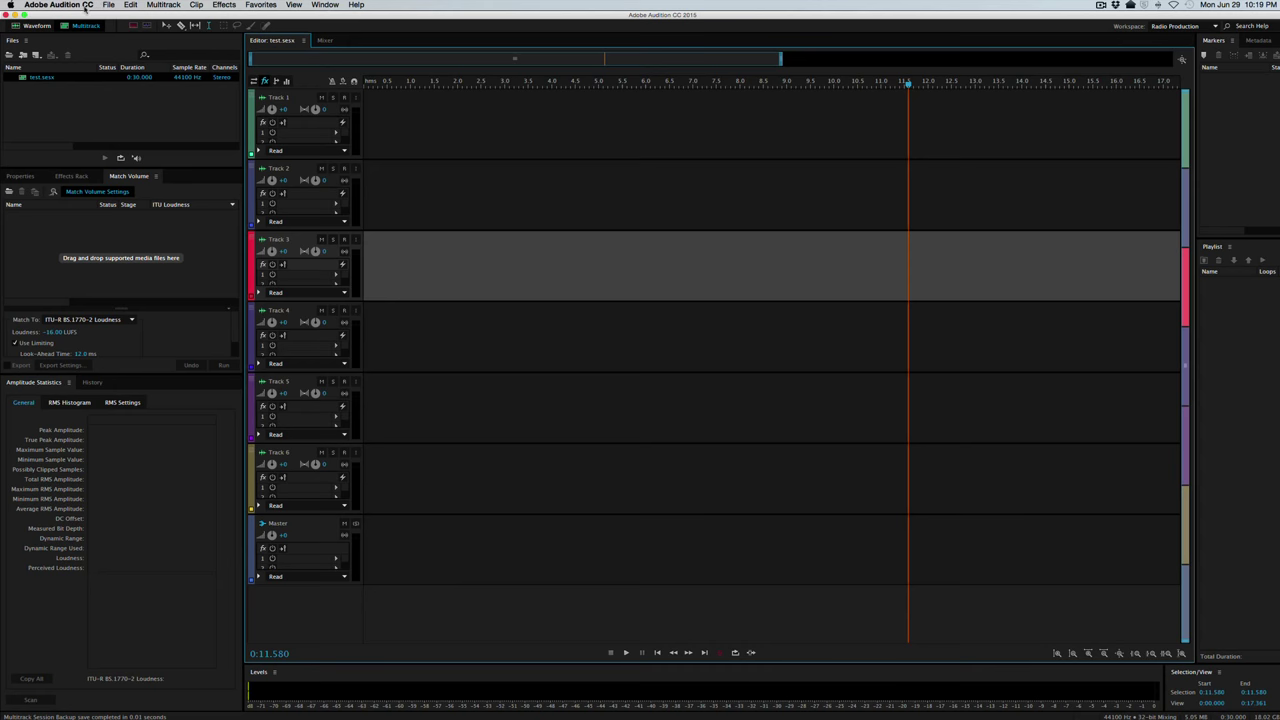
- Open the General preferences and view Appearance, keeping the Vitamin C colour preset
{"action": "left_click", "coordinate": [57, 5]}
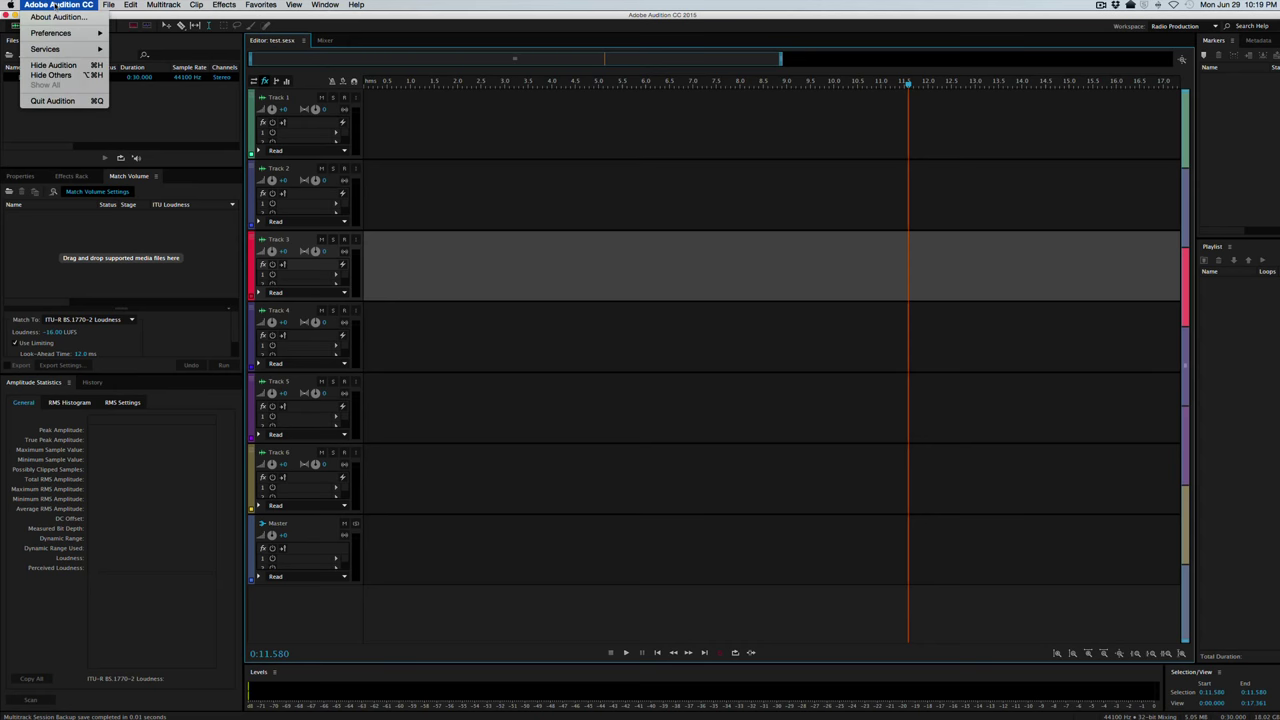
{"action": "mouse_move", "coordinate": [66, 34]}
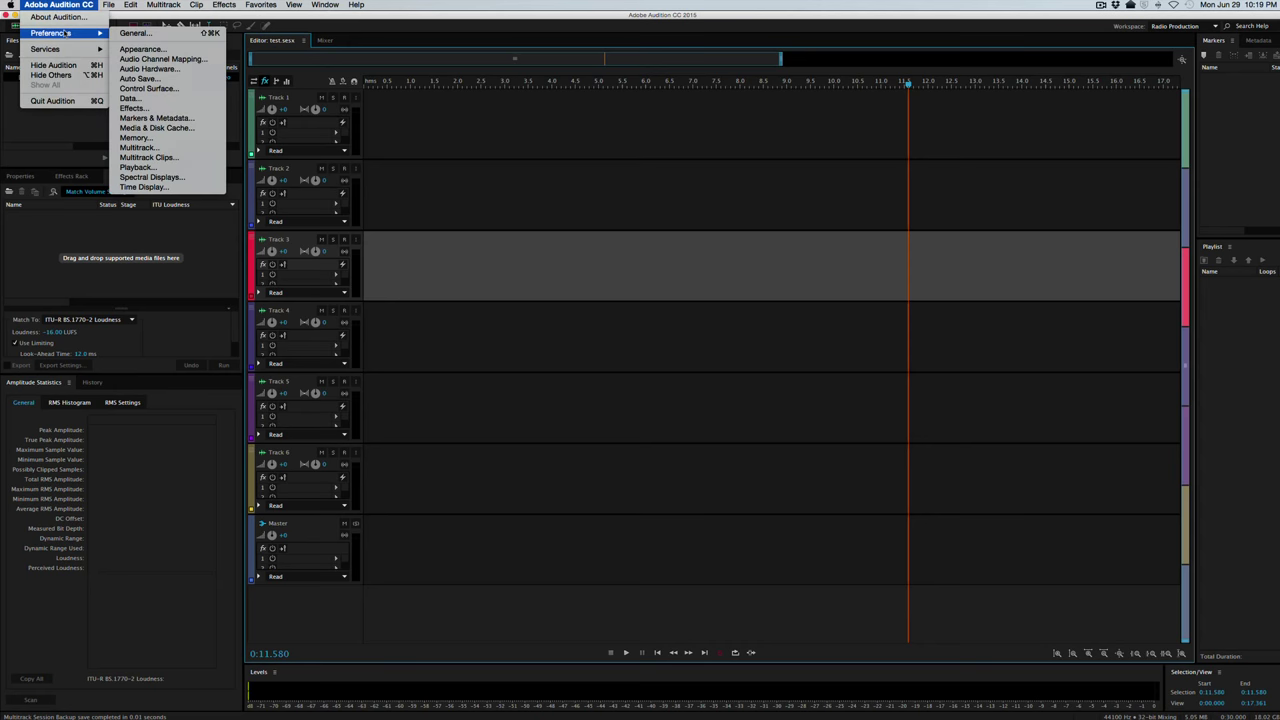
{"action": "left_click", "coordinate": [130, 34]}
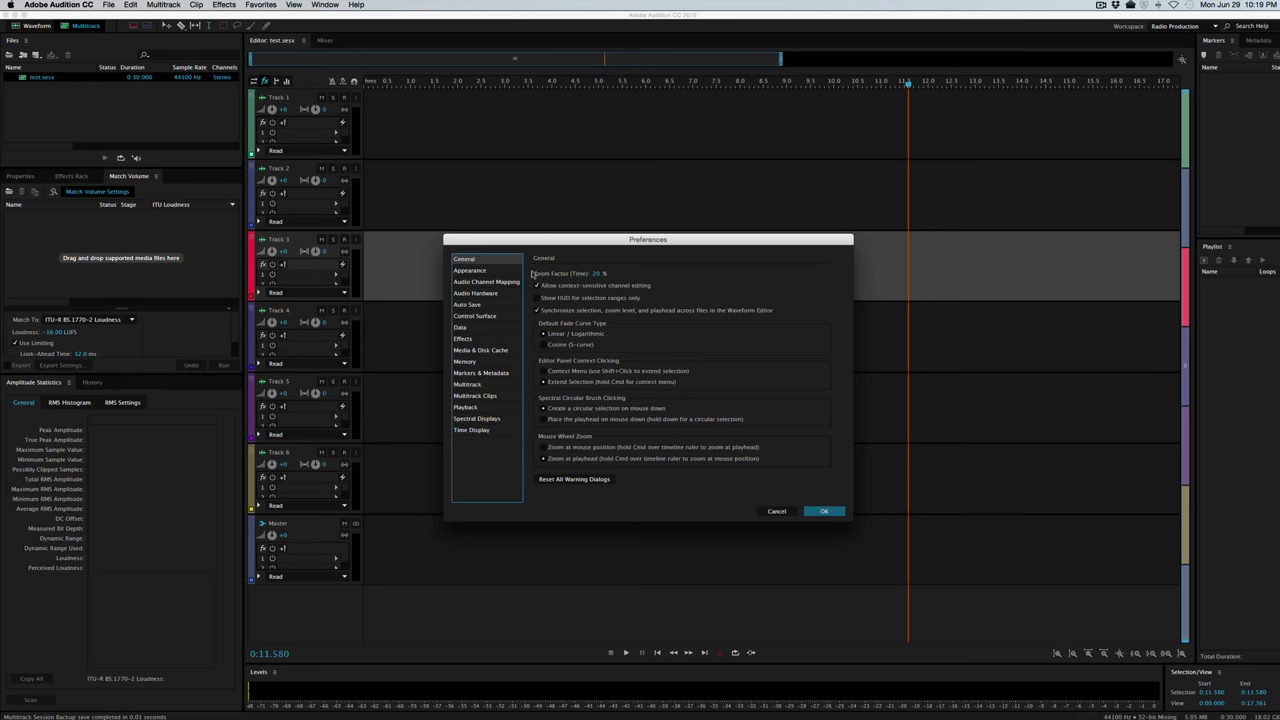
{"action": "left_click", "coordinate": [483, 275]}
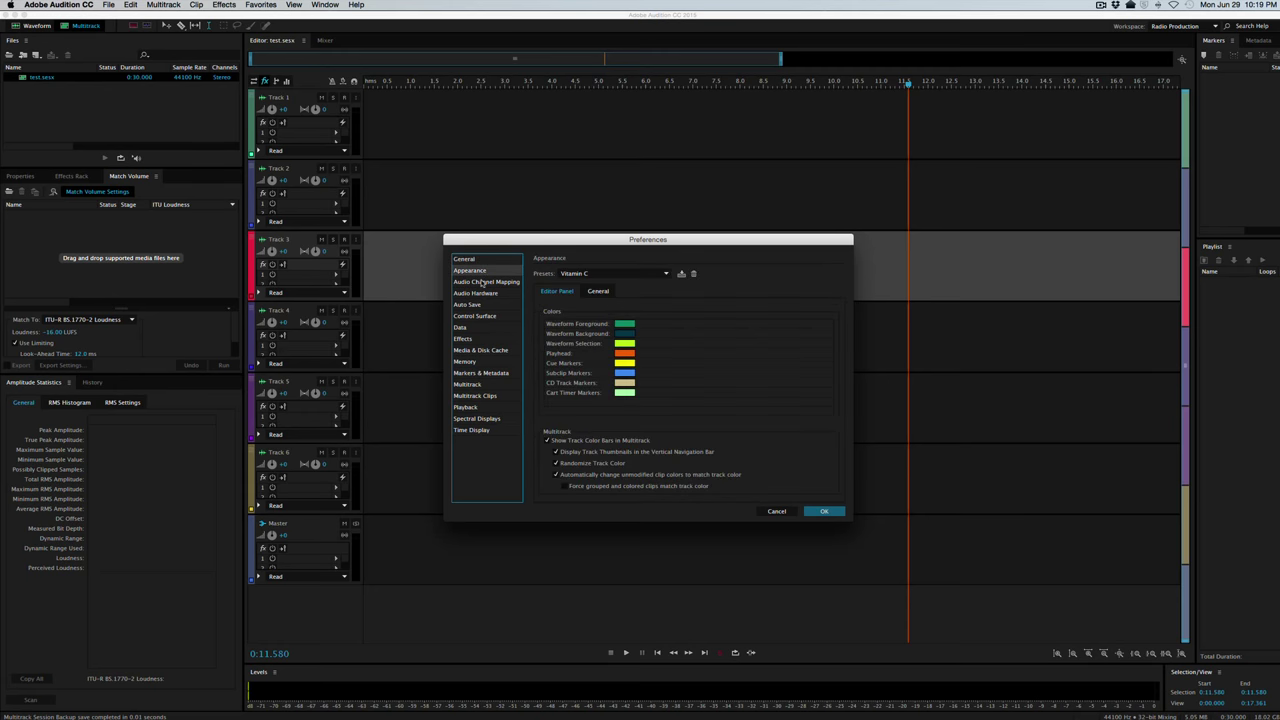
{"action": "left_click", "coordinate": [666, 274]}
{"action": "left_click", "coordinate": [666, 274]}
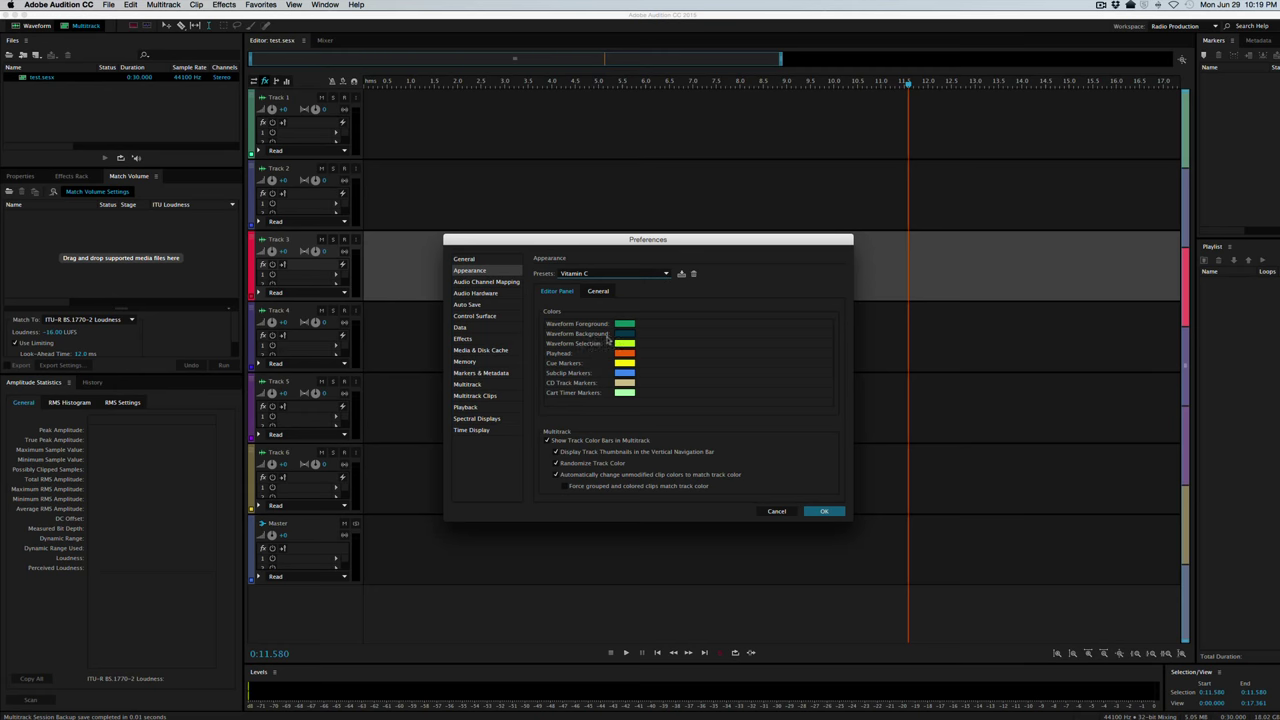
- Browse the Audio Channel Mapping, Audio Hardware and Auto Save preference pages
{"action": "left_click", "coordinate": [499, 283]}
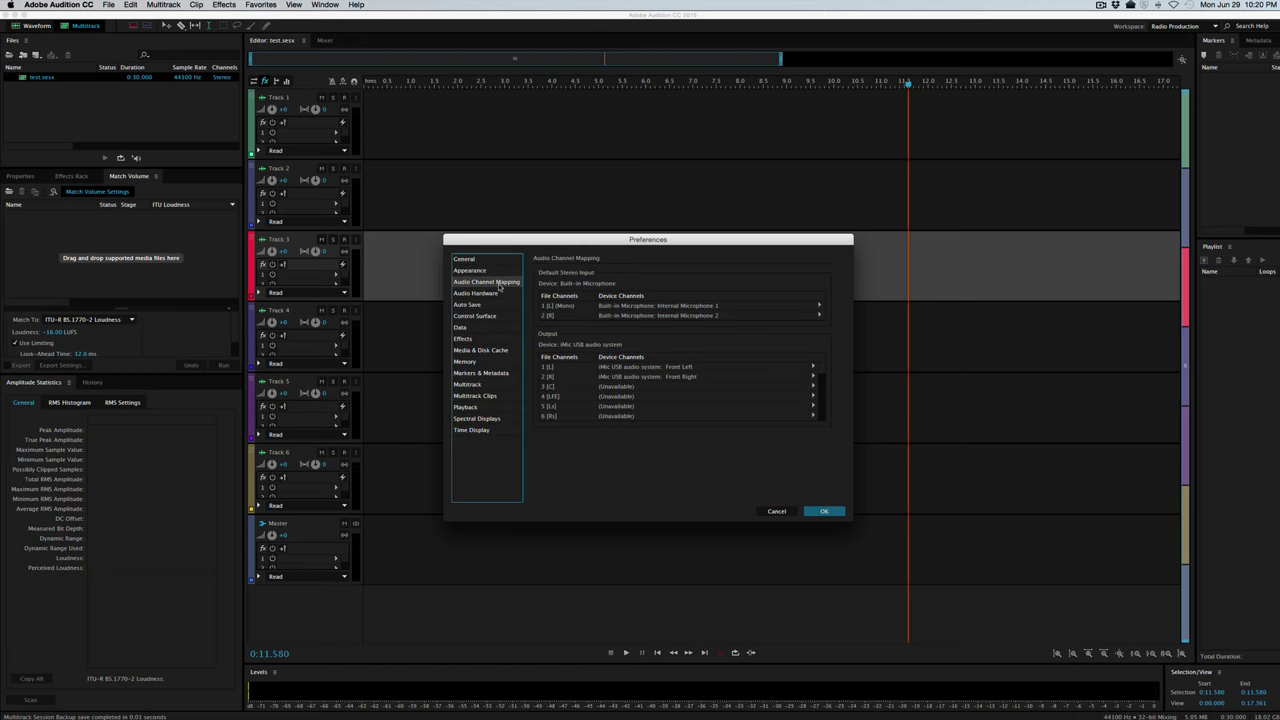
{"action": "left_click", "coordinate": [499, 295]}
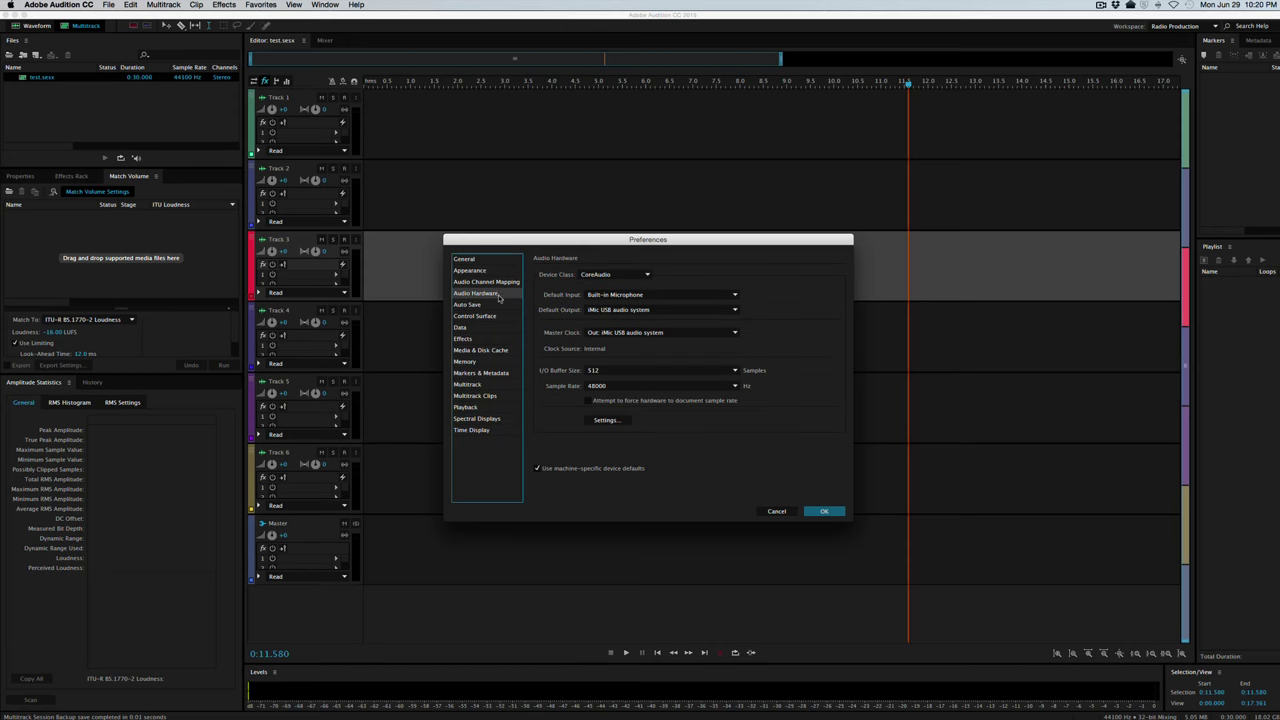
{"action": "left_click", "coordinate": [500, 304]}
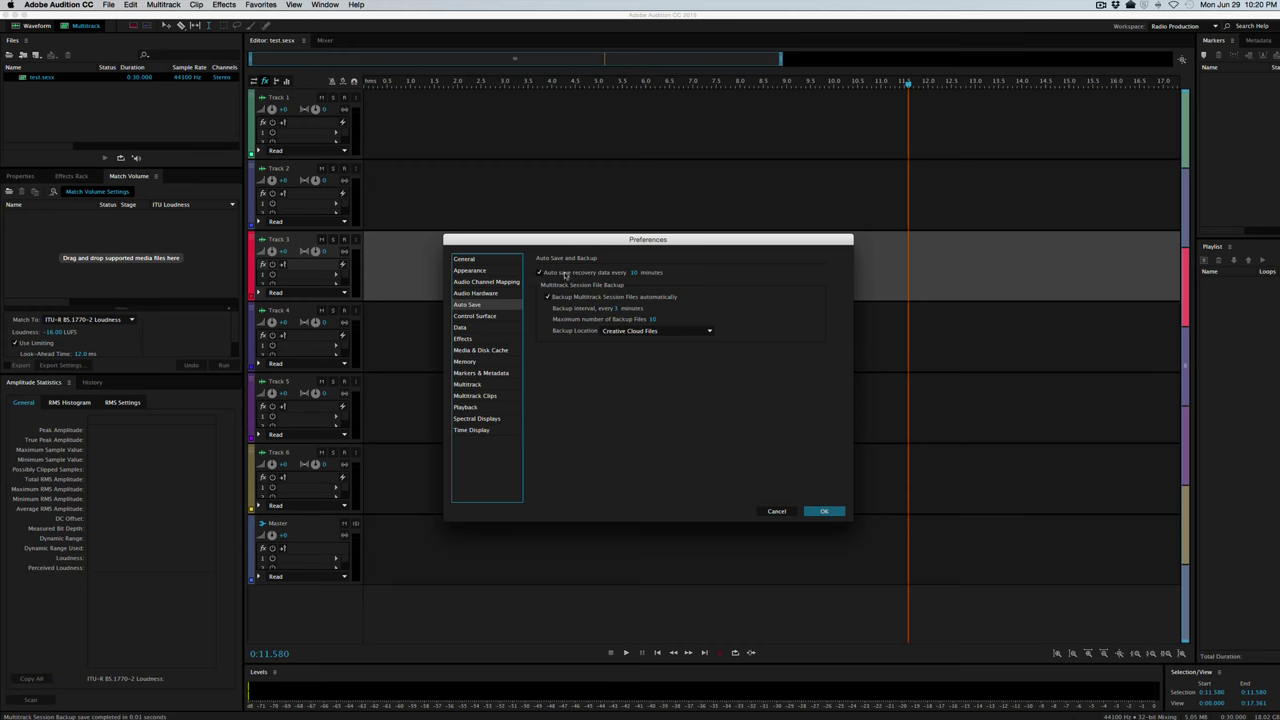
- Browse the Data through Multitrack pages and set Multitrack Clips to place each file onto its own track
{"action": "left_click", "coordinate": [480, 327]}
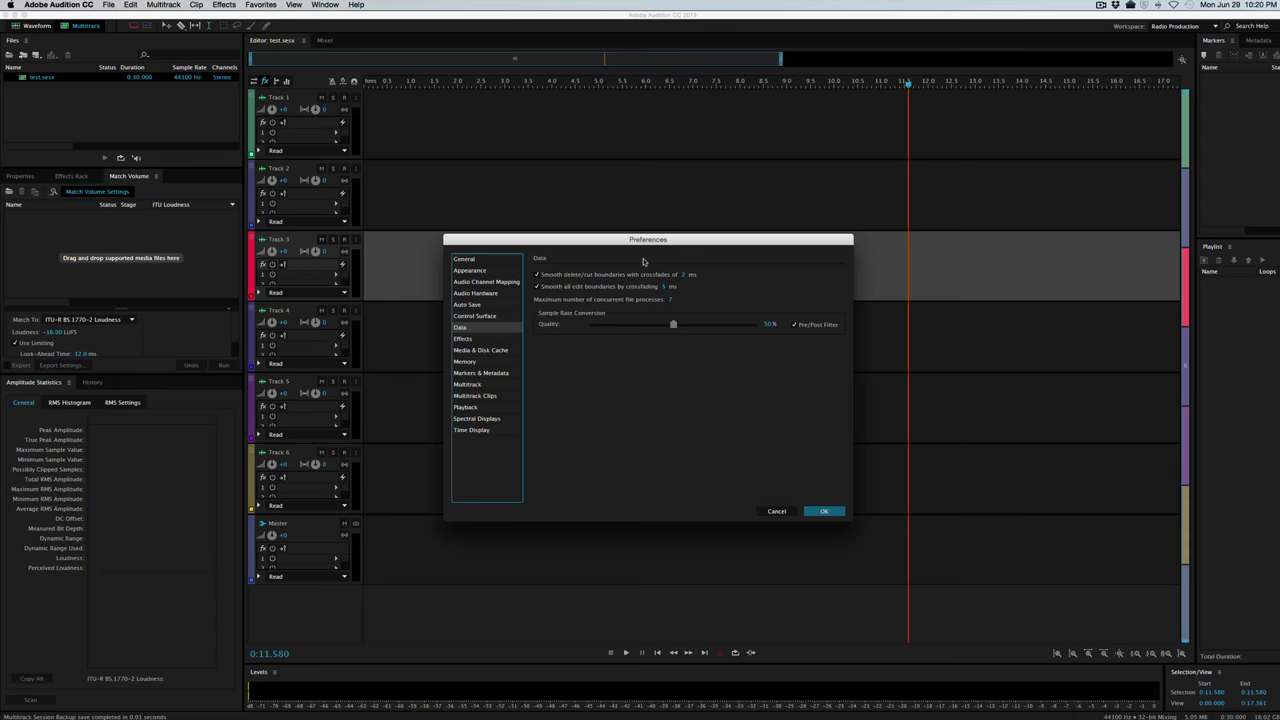
{"action": "left_click", "coordinate": [478, 349]}
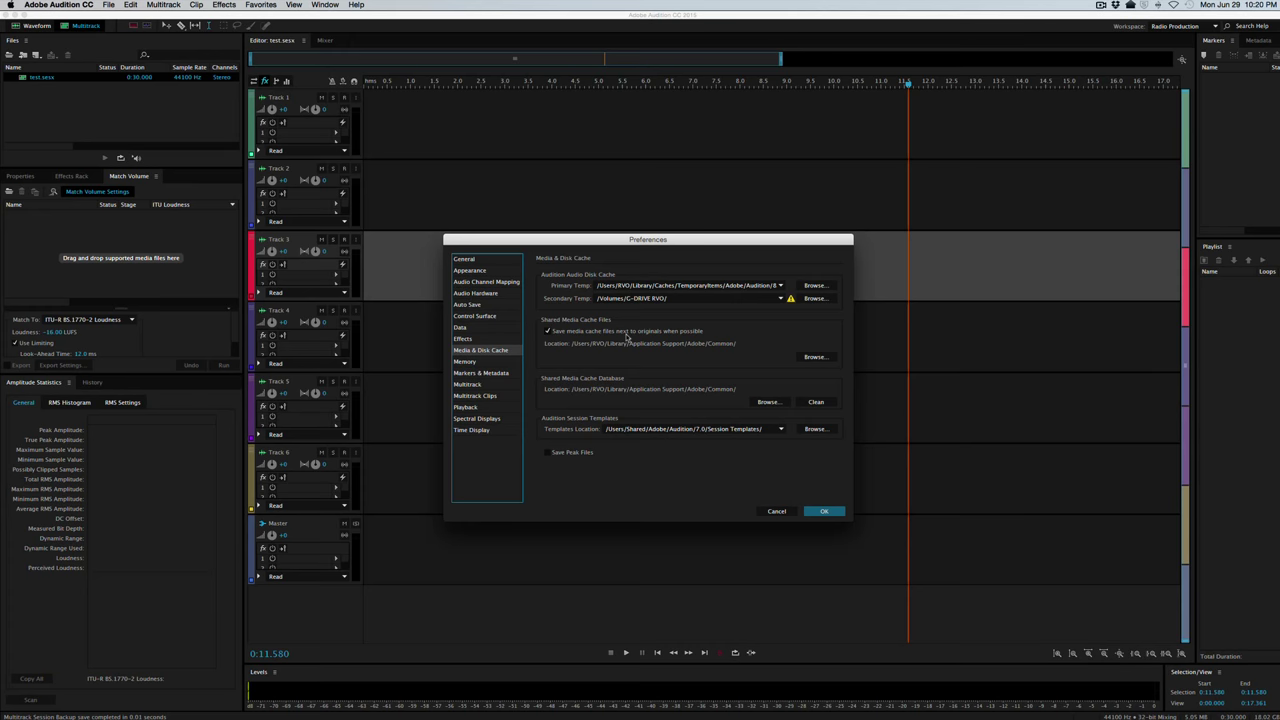
{"action": "left_click", "coordinate": [492, 362]}
{"action": "left_click", "coordinate": [489, 373]}
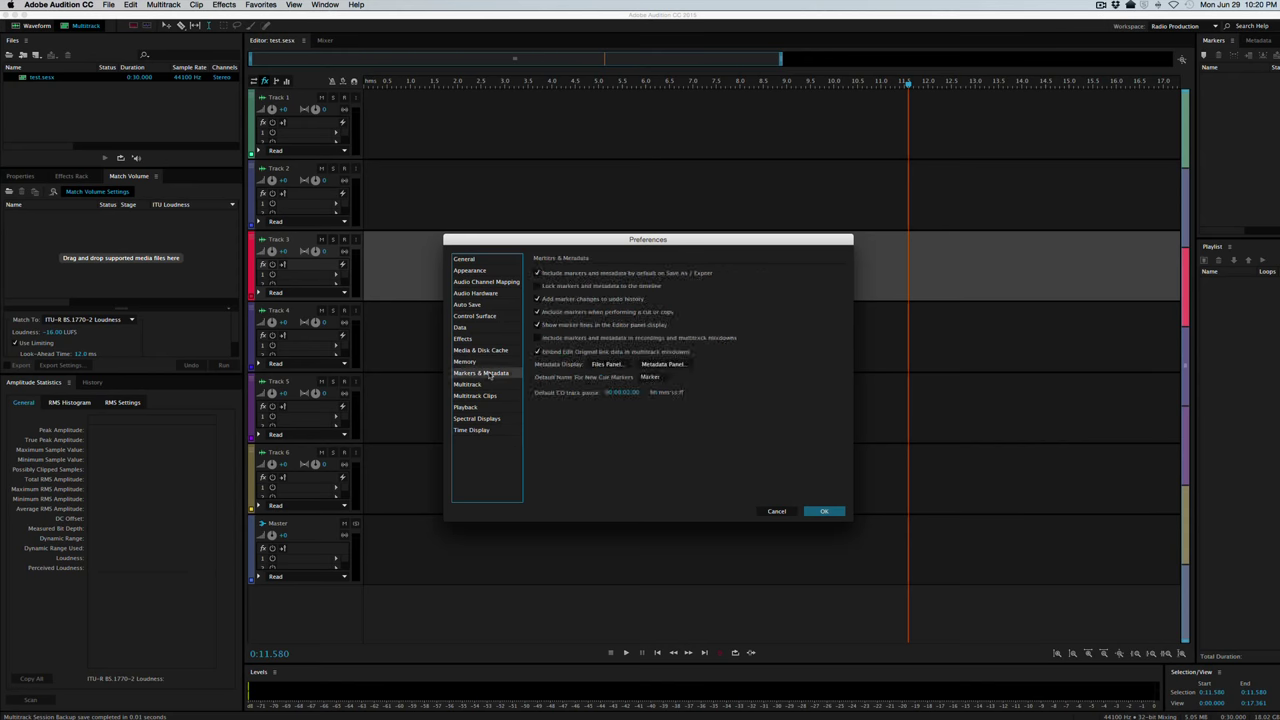
{"action": "left_click", "coordinate": [486, 384]}
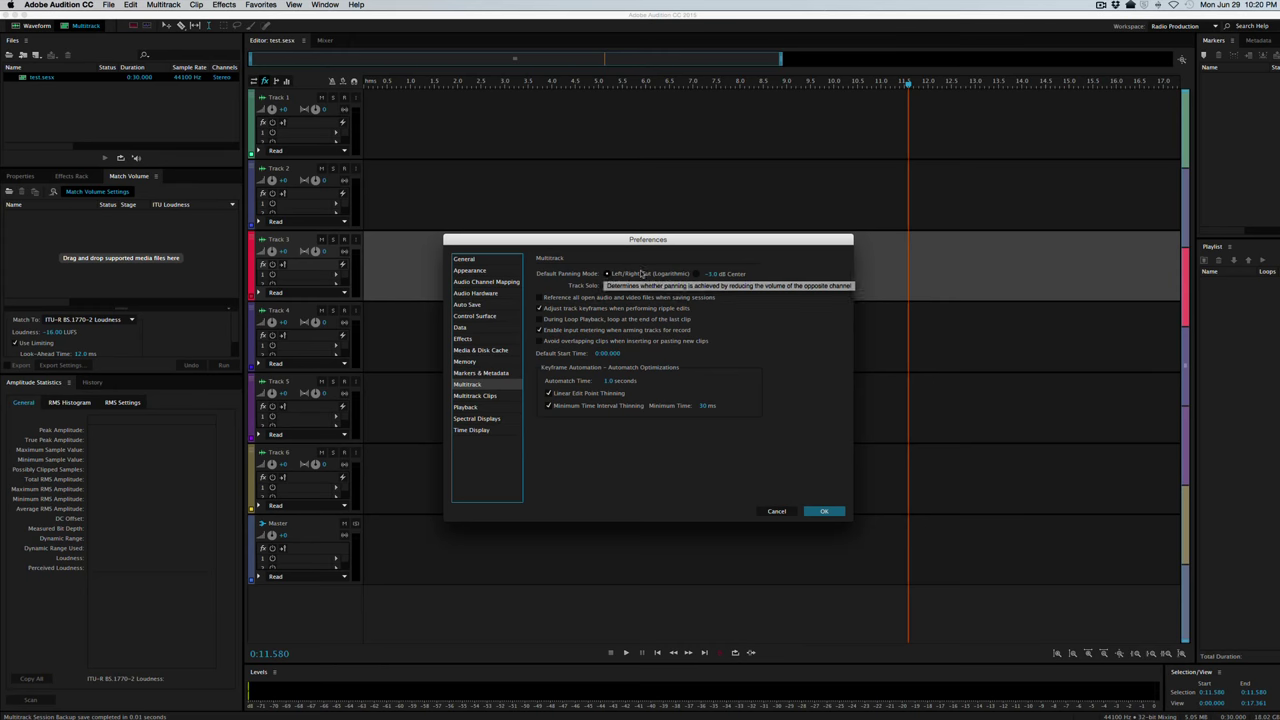
{"action": "left_click", "coordinate": [476, 396]}
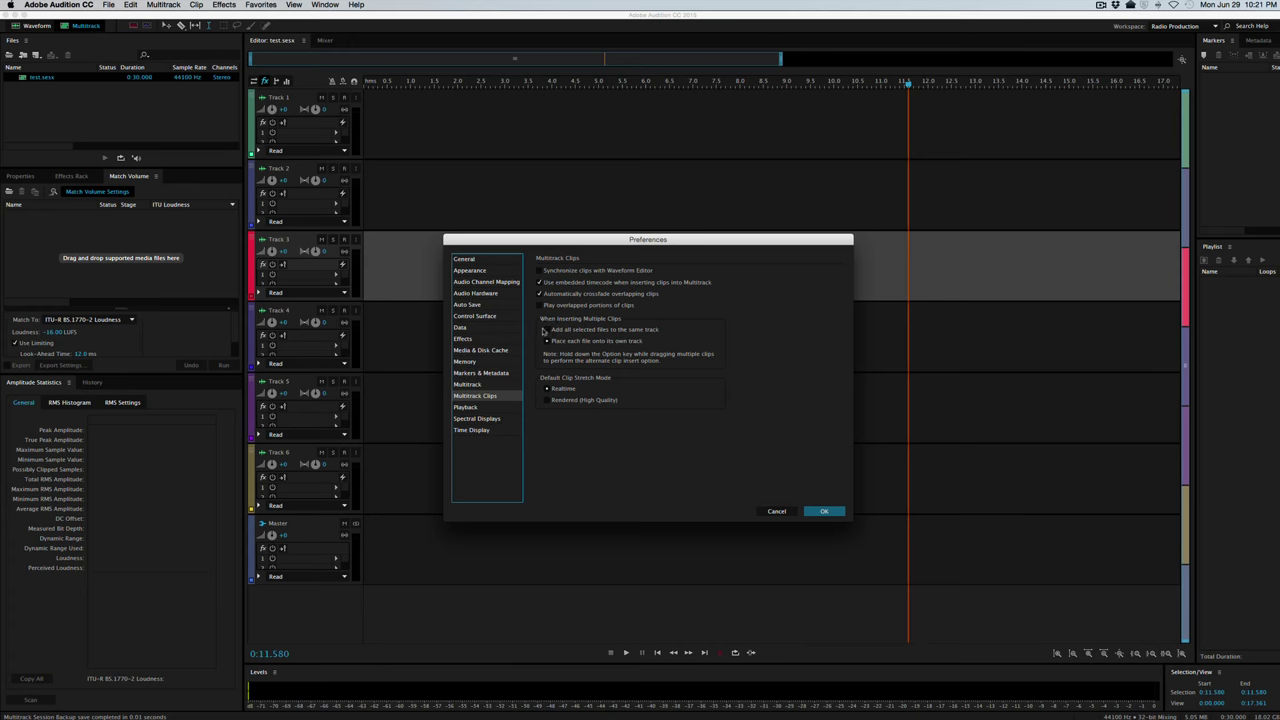
{"action": "left_click", "coordinate": [547, 341]}
- Turn off stopping playback at the selection end, then view the Spectral and Time Display pages
{"action": "left_click", "coordinate": [487, 407]}
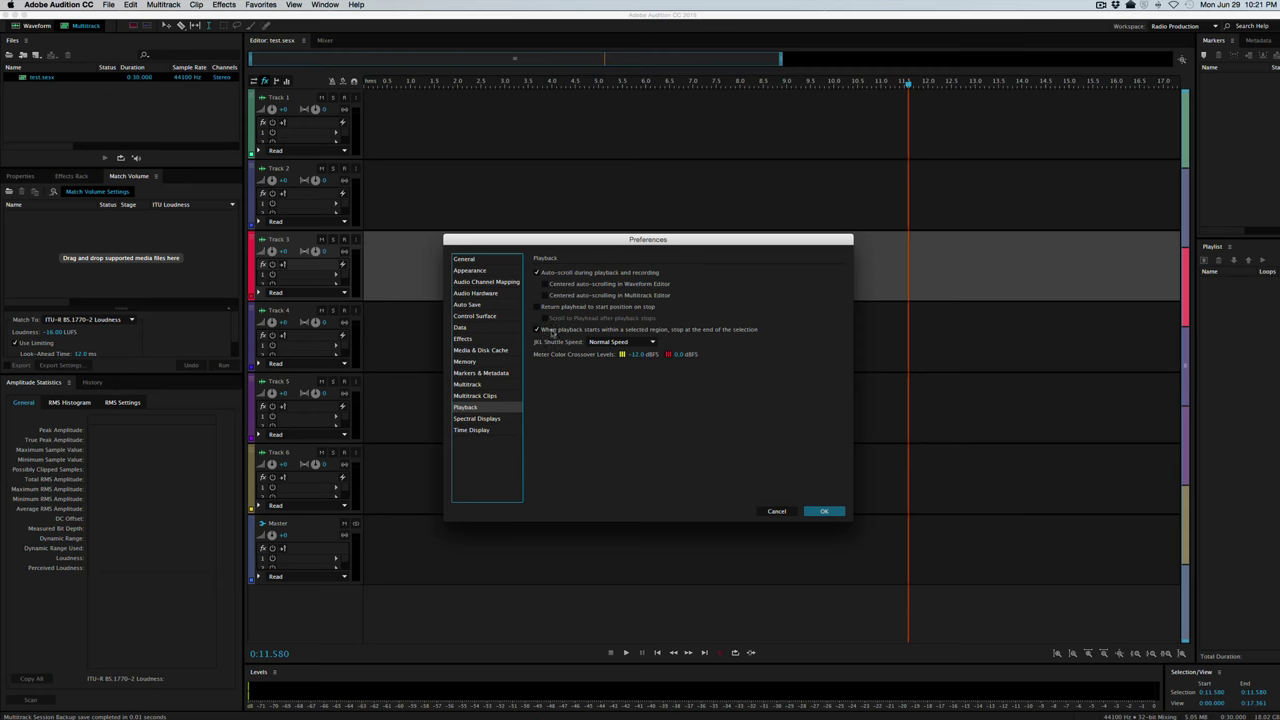
{"action": "left_click", "coordinate": [623, 331]}
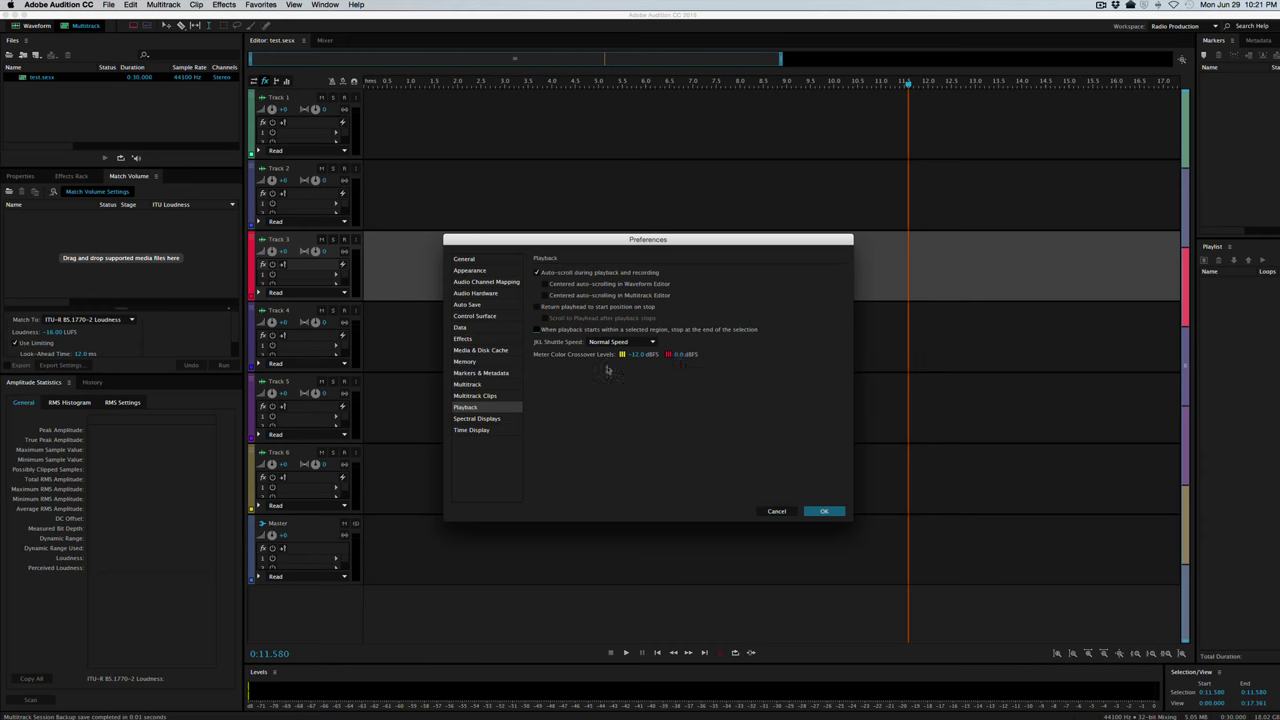
{"action": "left_click", "coordinate": [484, 419]}
{"action": "left_click", "coordinate": [474, 430]}
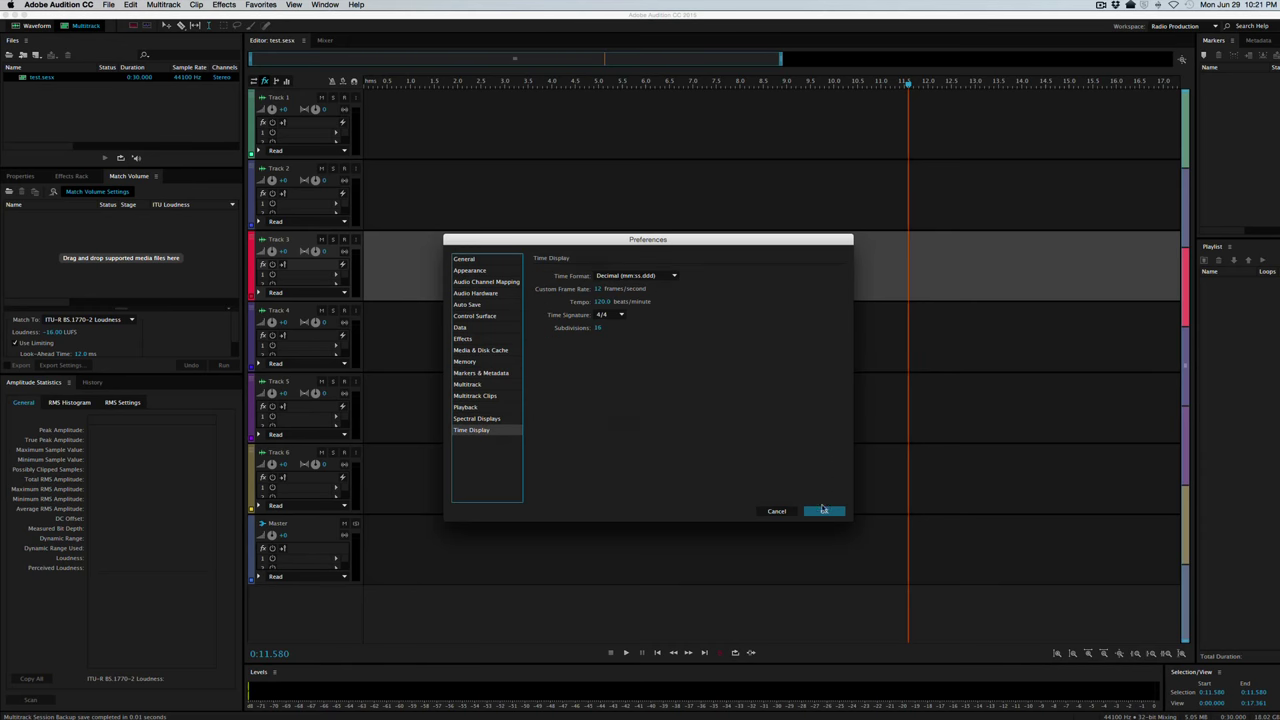
- Apply the preferences with OK and switch to Finder's Episode 001 window
{"action": "left_click", "coordinate": [824, 512]}
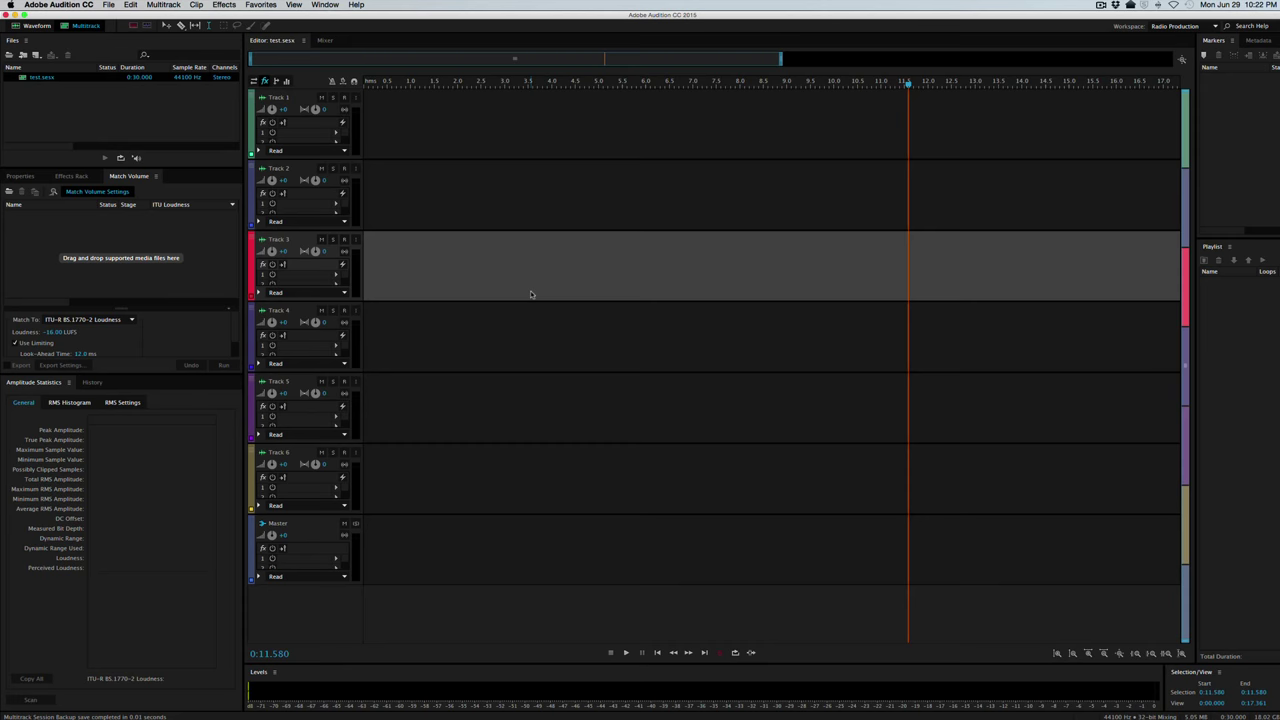
{"action": "key", "text": "super+Tab"}
{"action": "key", "text": "super+Tab"}
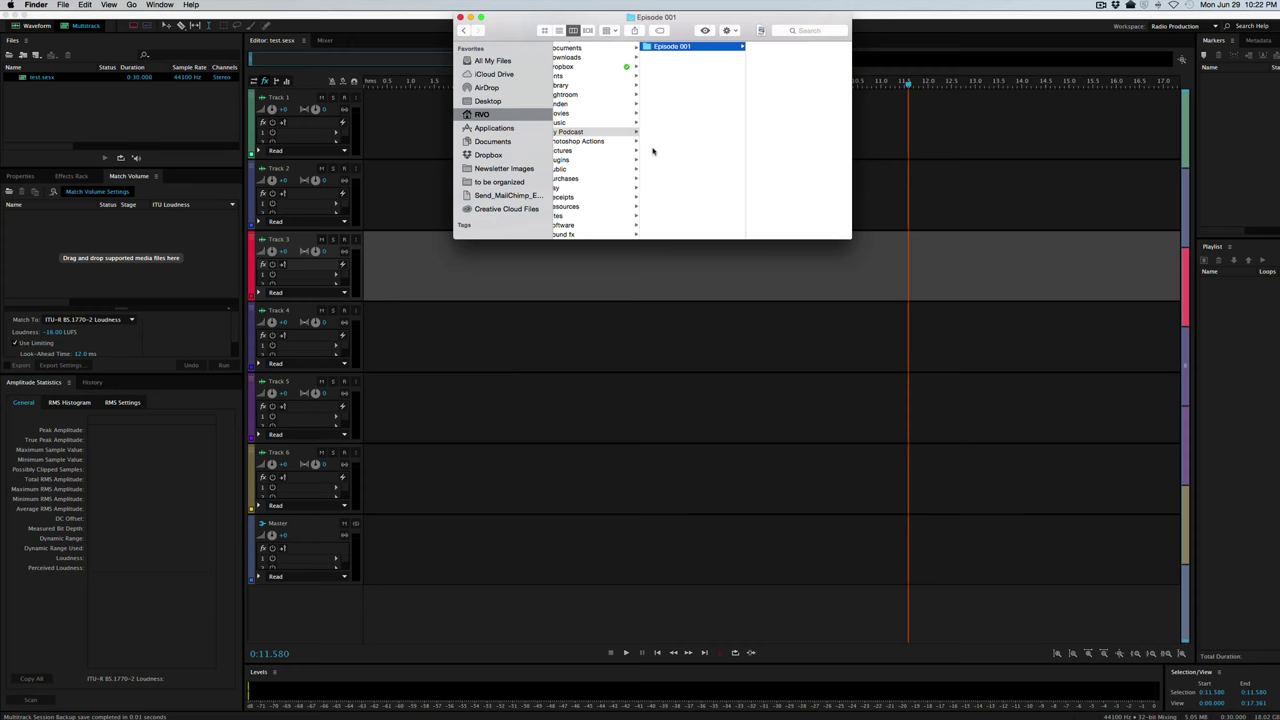
- In Finder's column view, open My Podcast and then the Episode 001 folder
{"action": "scroll", "coordinate": [653, 150], "scroll_direction": "left", "scroll_amount": 3}
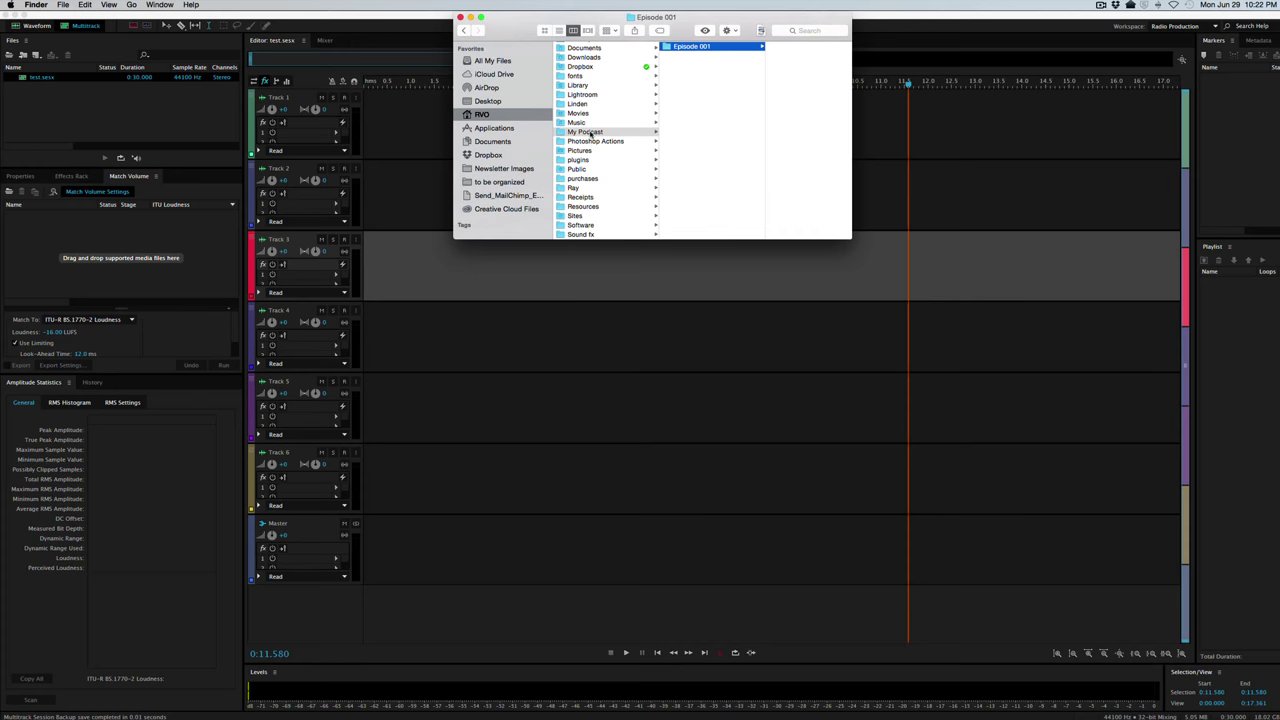
{"action": "scroll", "coordinate": [720, 122], "scroll_direction": "right", "scroll_amount": 2}
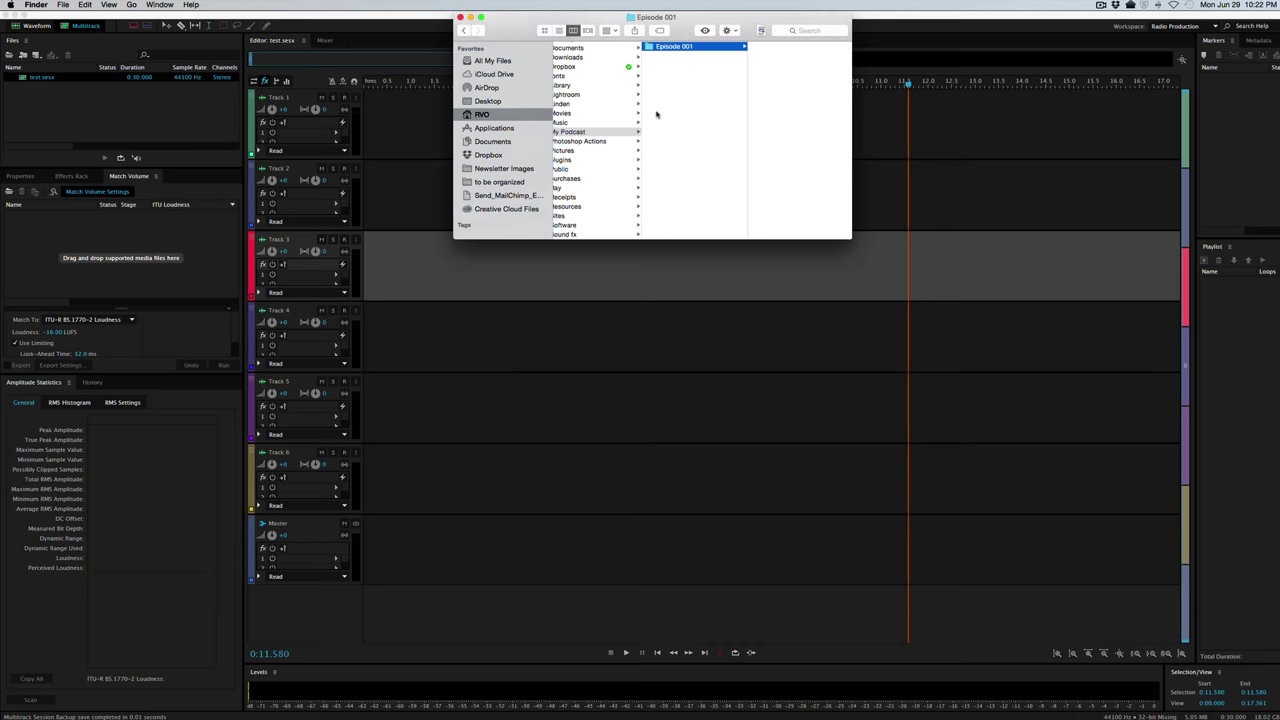
{"action": "left_click", "coordinate": [684, 122]}
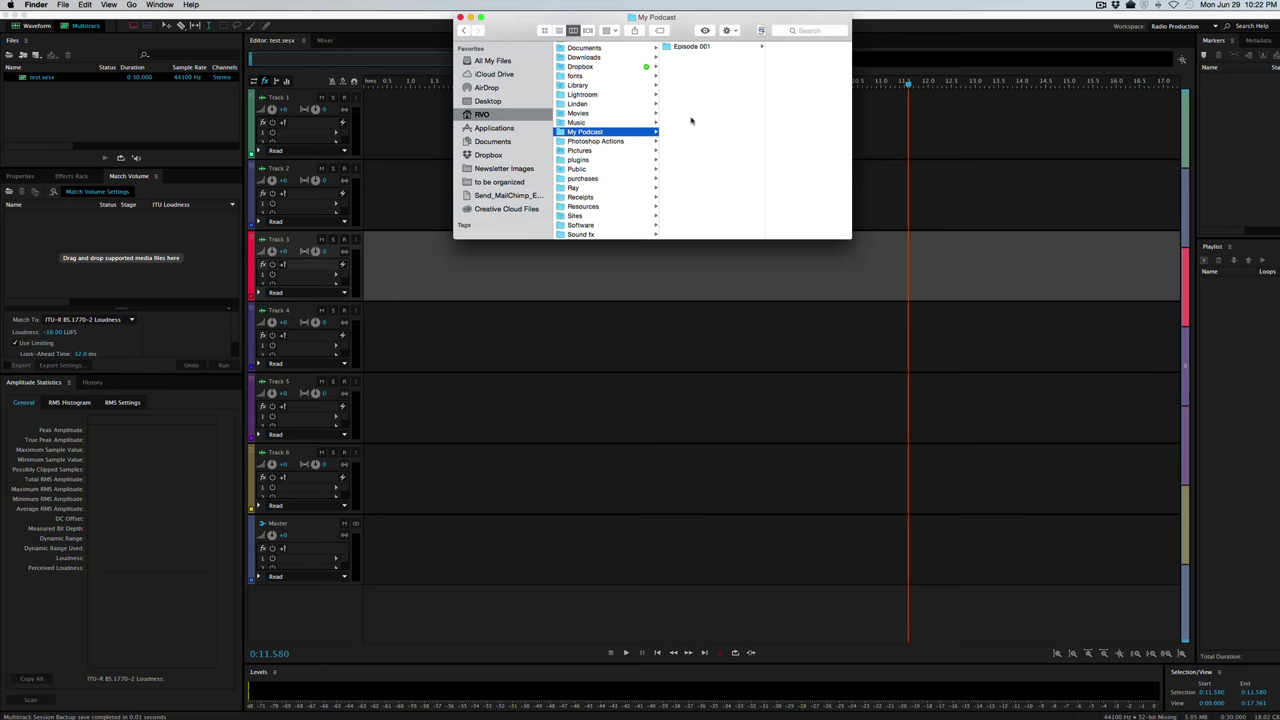
{"action": "left_click", "coordinate": [693, 47]}
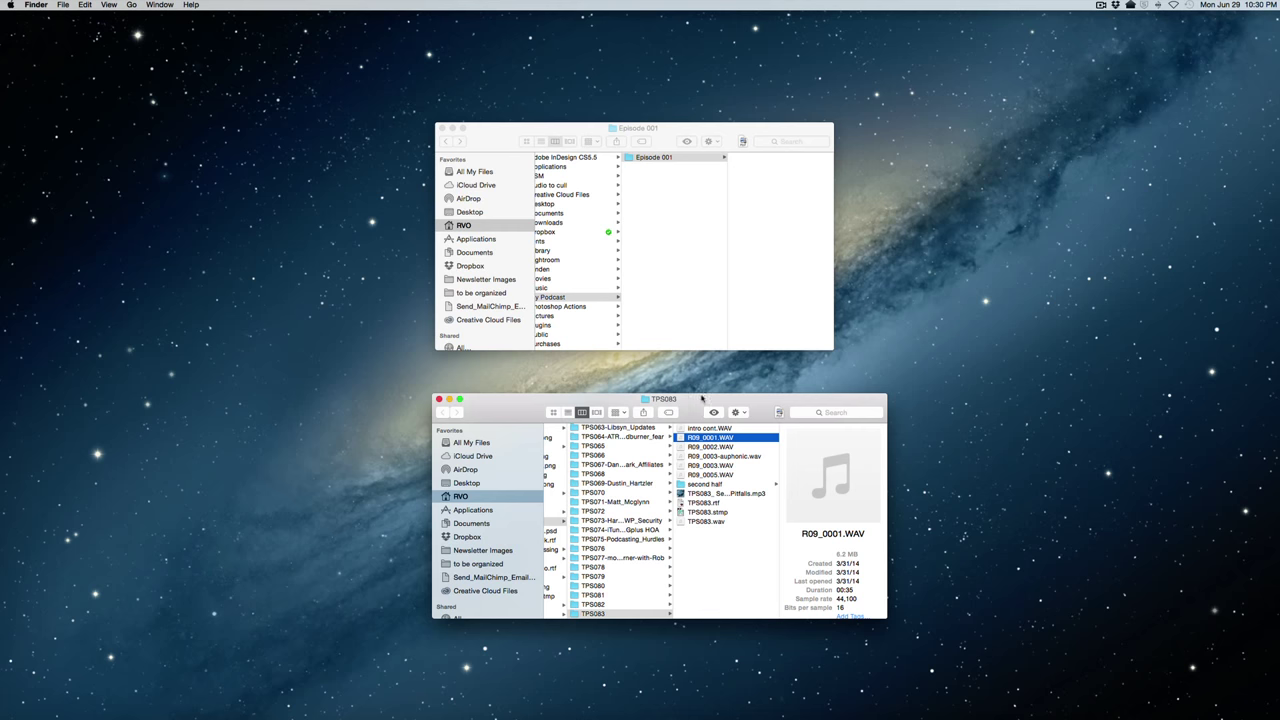
- Move R09_0001.WAV and R09_0002.WAV from TPS083 into Episode 001, then return to Audition
{"action": "left_click_drag", "start_coordinate": [697, 401], "coordinate": [686, 402]}
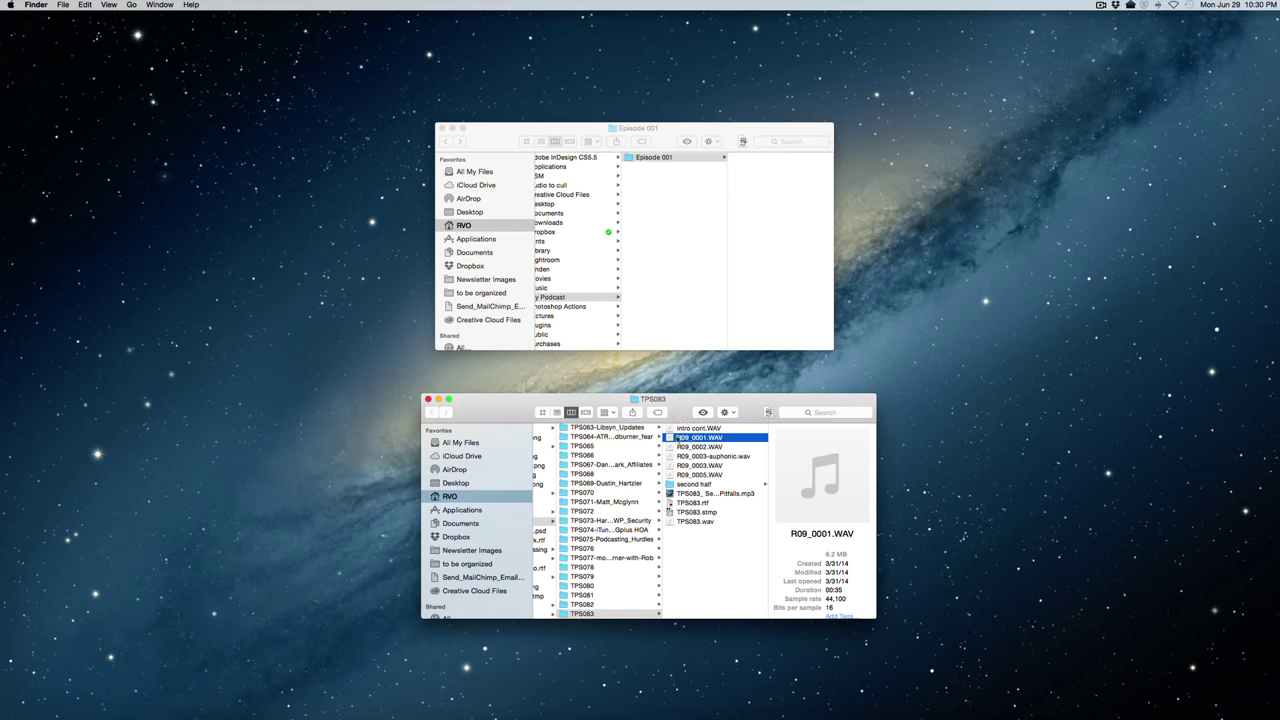
{"action": "left_click_drag", "start_coordinate": [670, 440], "coordinate": [754, 251]}
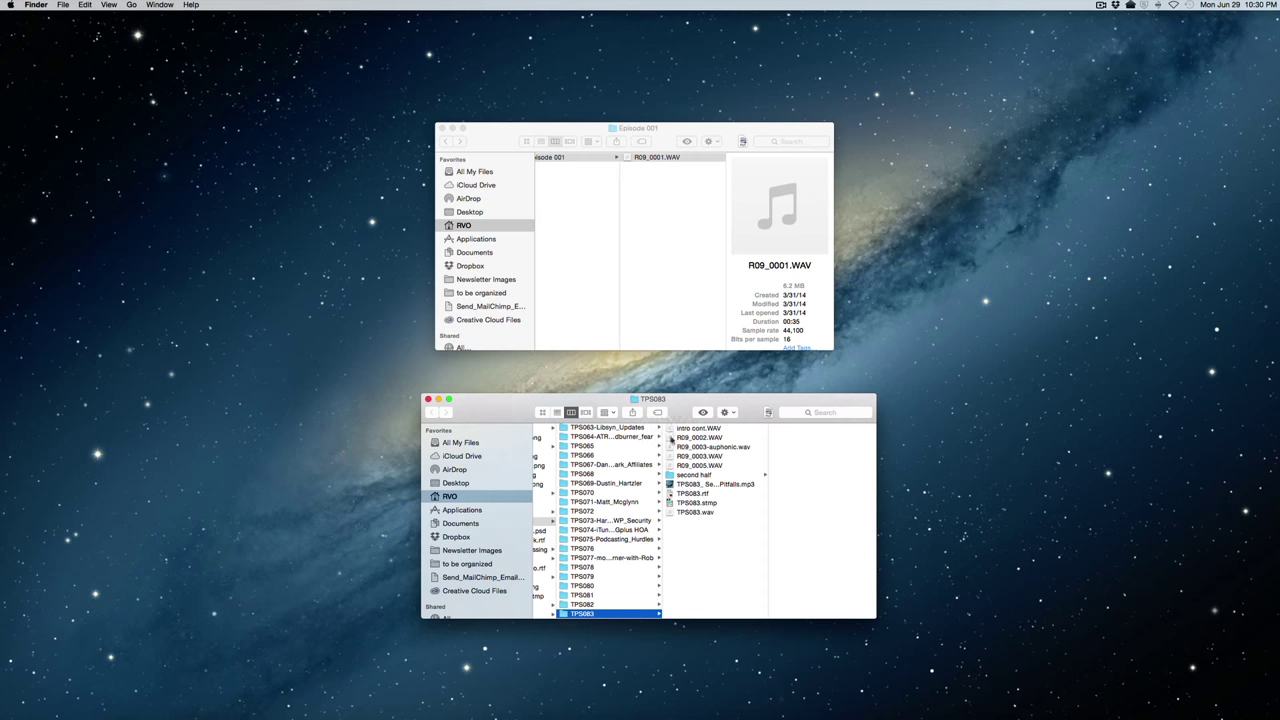
{"action": "left_click_drag", "start_coordinate": [680, 437], "coordinate": [654, 191]}
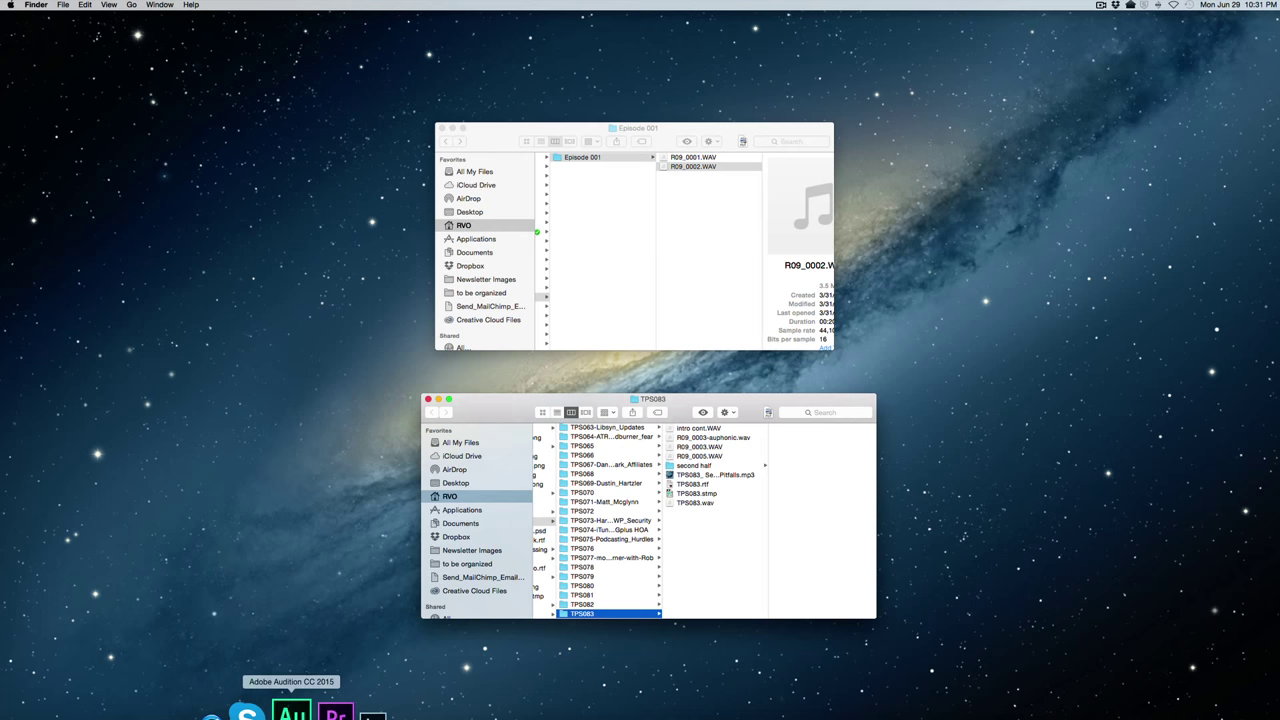
{"action": "left_click", "coordinate": [291, 714]}
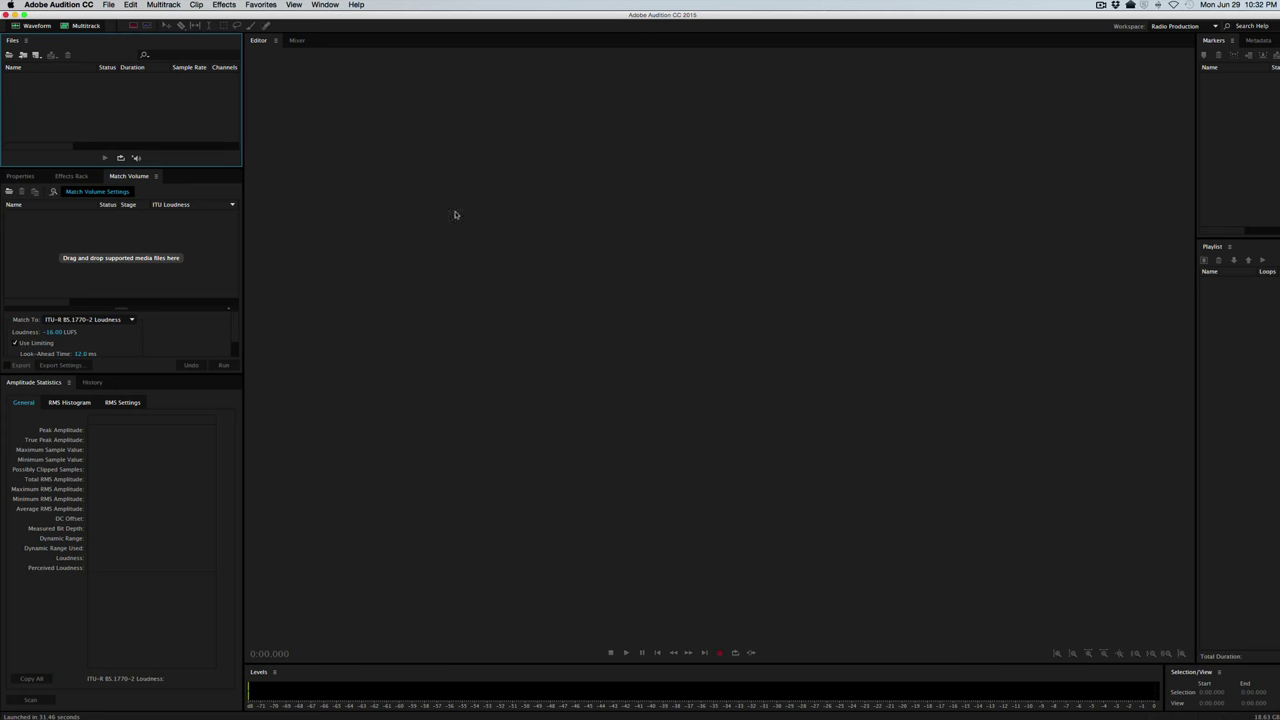
- Create the multitrack session 'episode 1 test', saved in My Podcast > Episode 001
{"action": "left_click", "coordinate": [84, 27]}
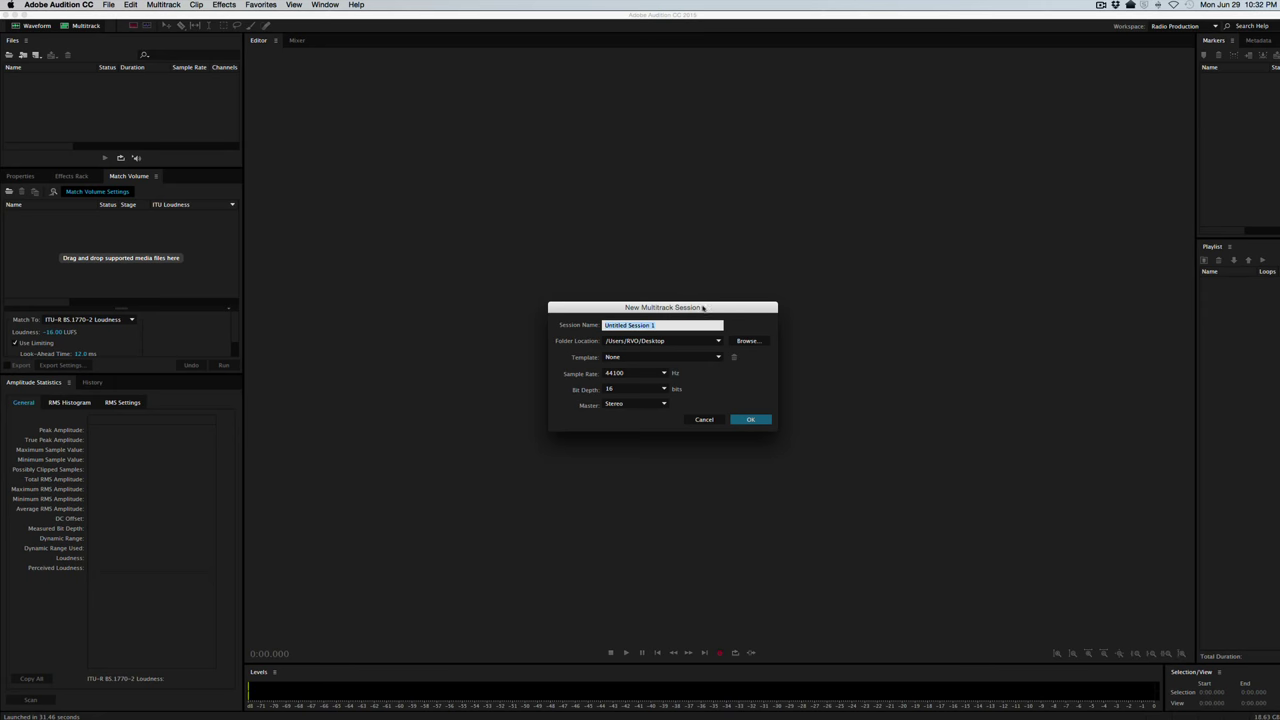
{"action": "type", "text": "episode 1 test"}
{"action": "left_click", "coordinate": [748, 341]}
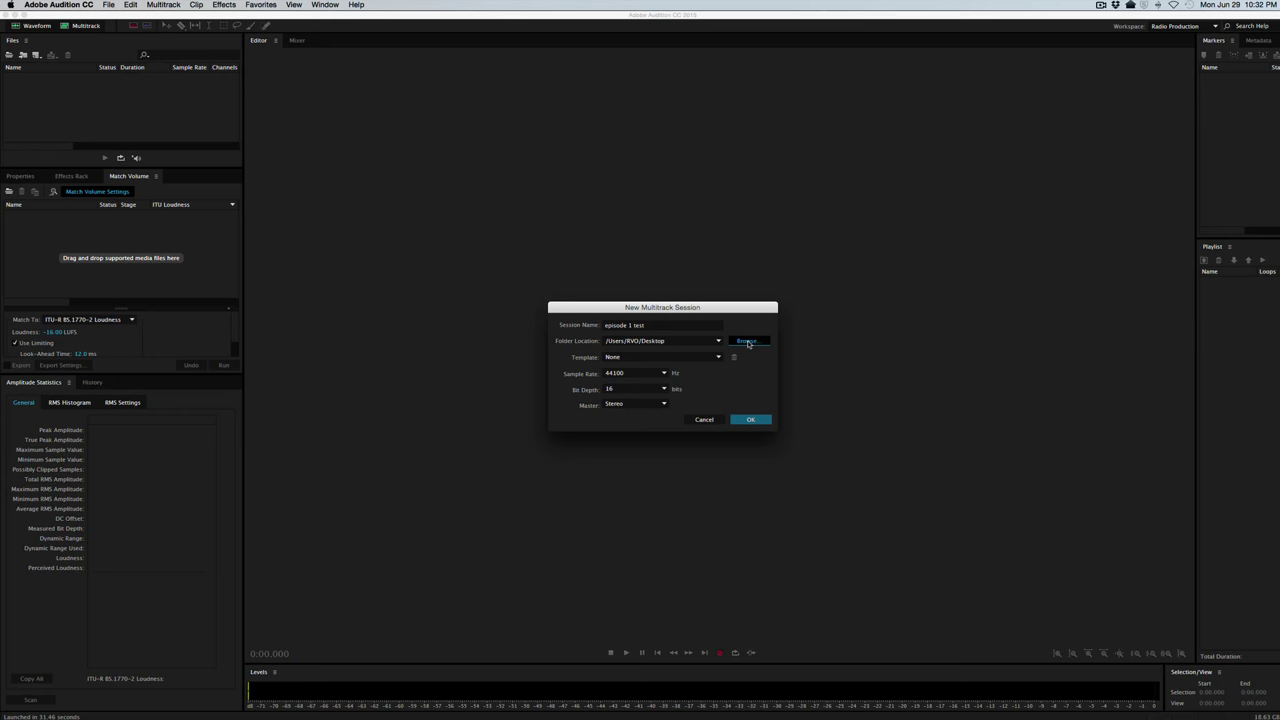
{"action": "left_click", "coordinate": [720, 457]}
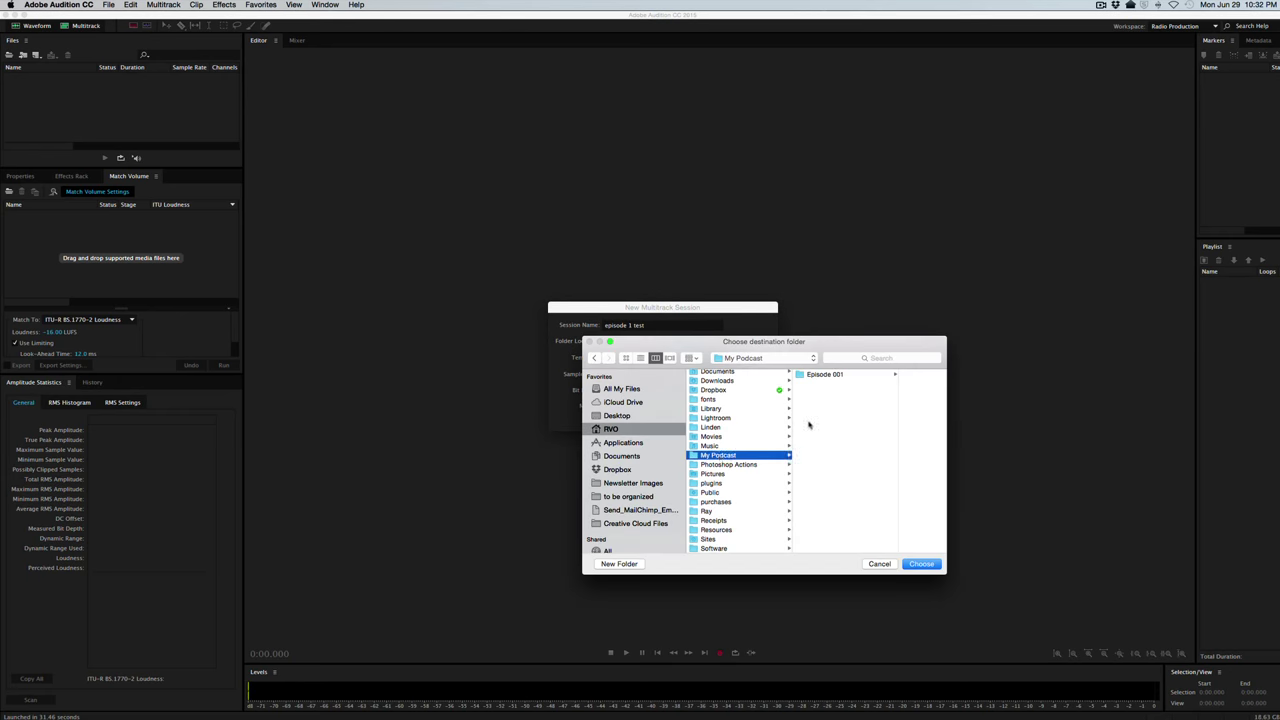
{"action": "left_click", "coordinate": [822, 376]}
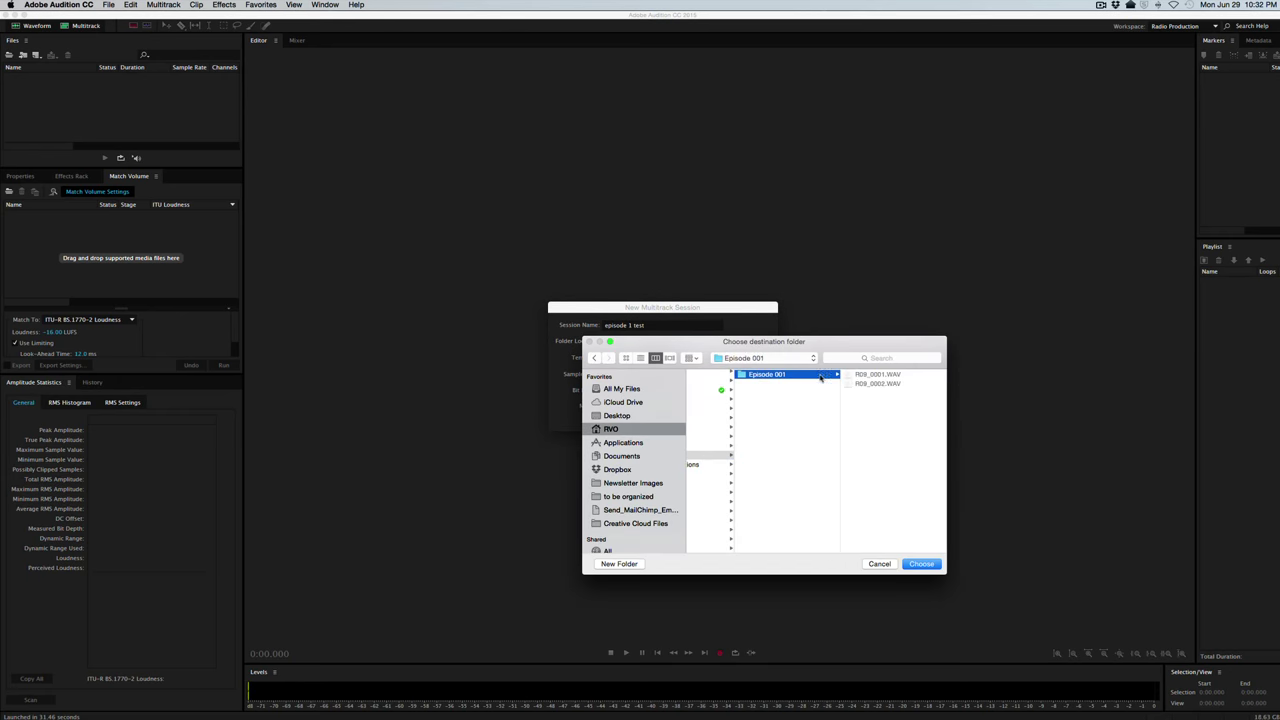
{"action": "left_click", "coordinate": [921, 564]}
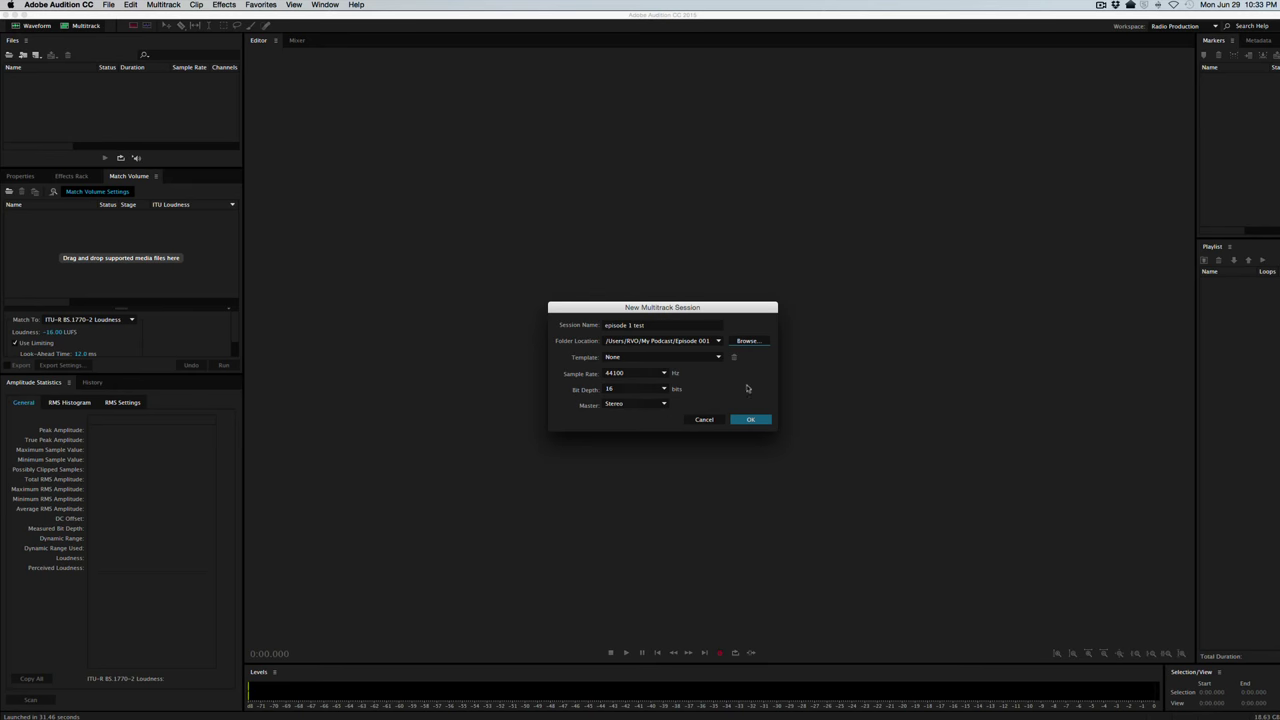
{"action": "left_click", "coordinate": [750, 419]}
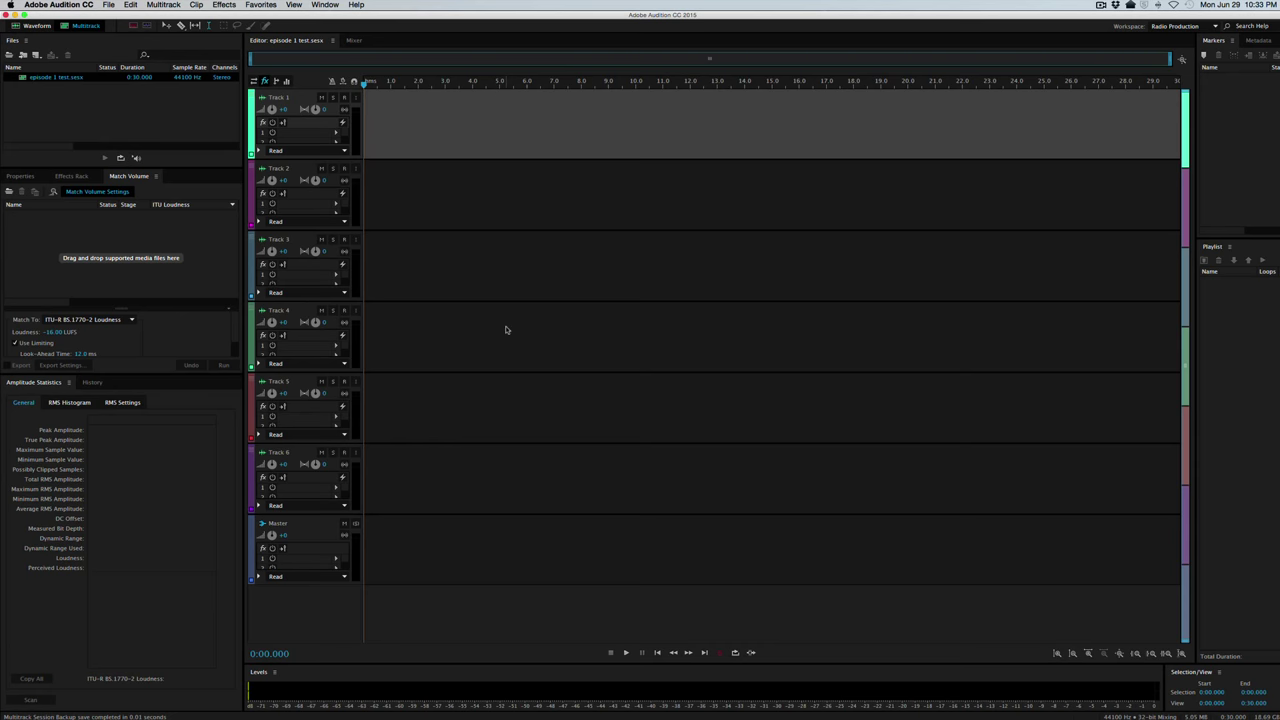
- Drag R09_0001.WAV from Finder onto Track 1 and R09_0002.WAV onto Track 2
{"action": "key", "text": "super+Tab"}
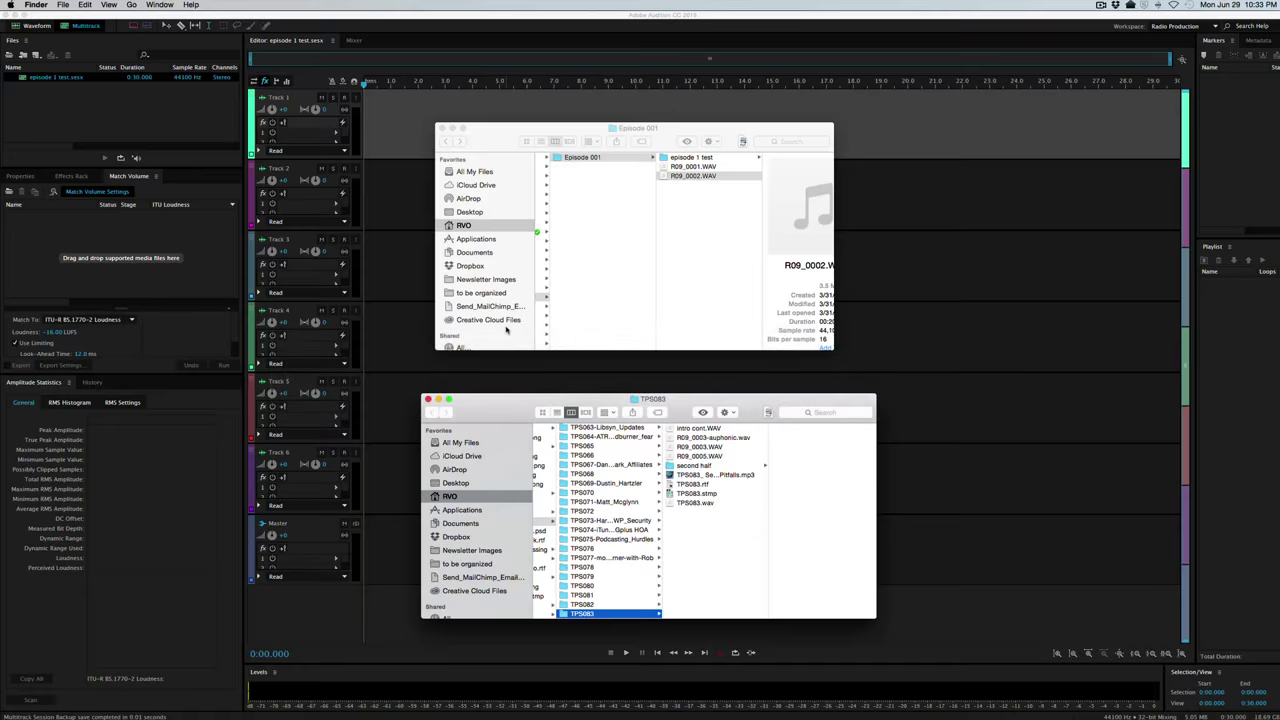
{"action": "key", "text": "super+w"}
{"action": "left_click_drag", "start_coordinate": [586, 130], "coordinate": [819, 273]}
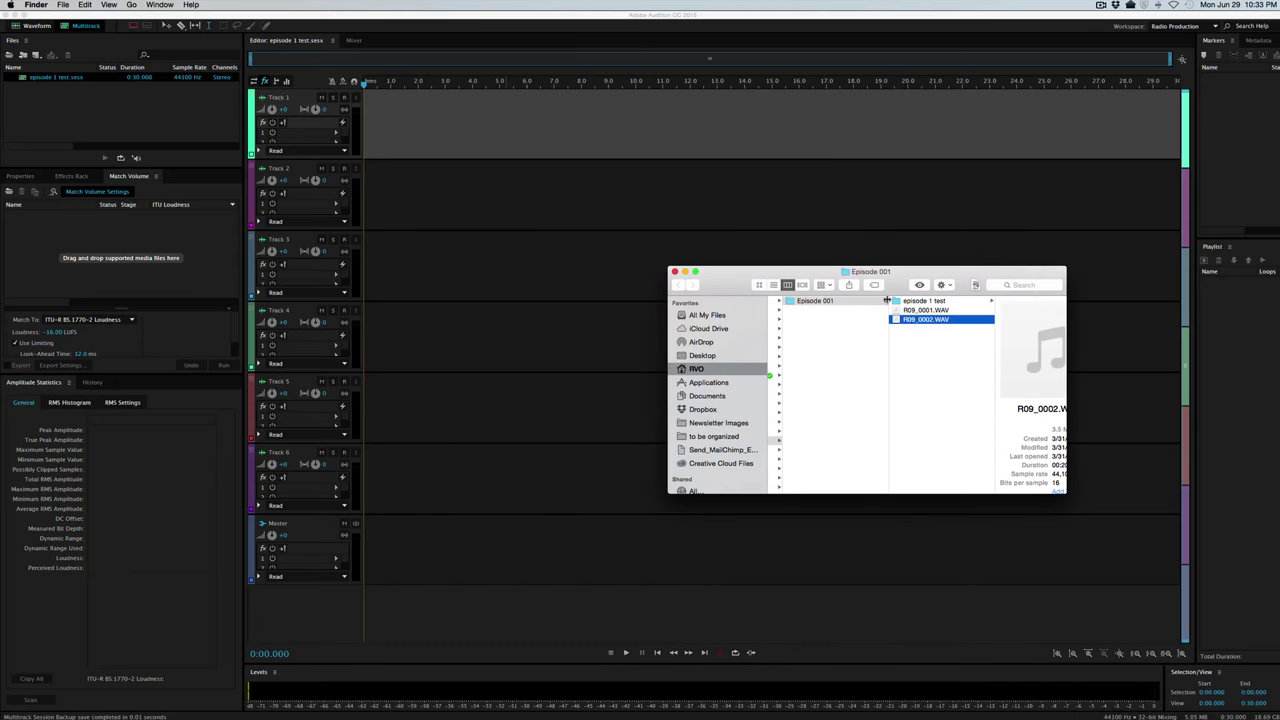
{"action": "left_click", "coordinate": [899, 310]}
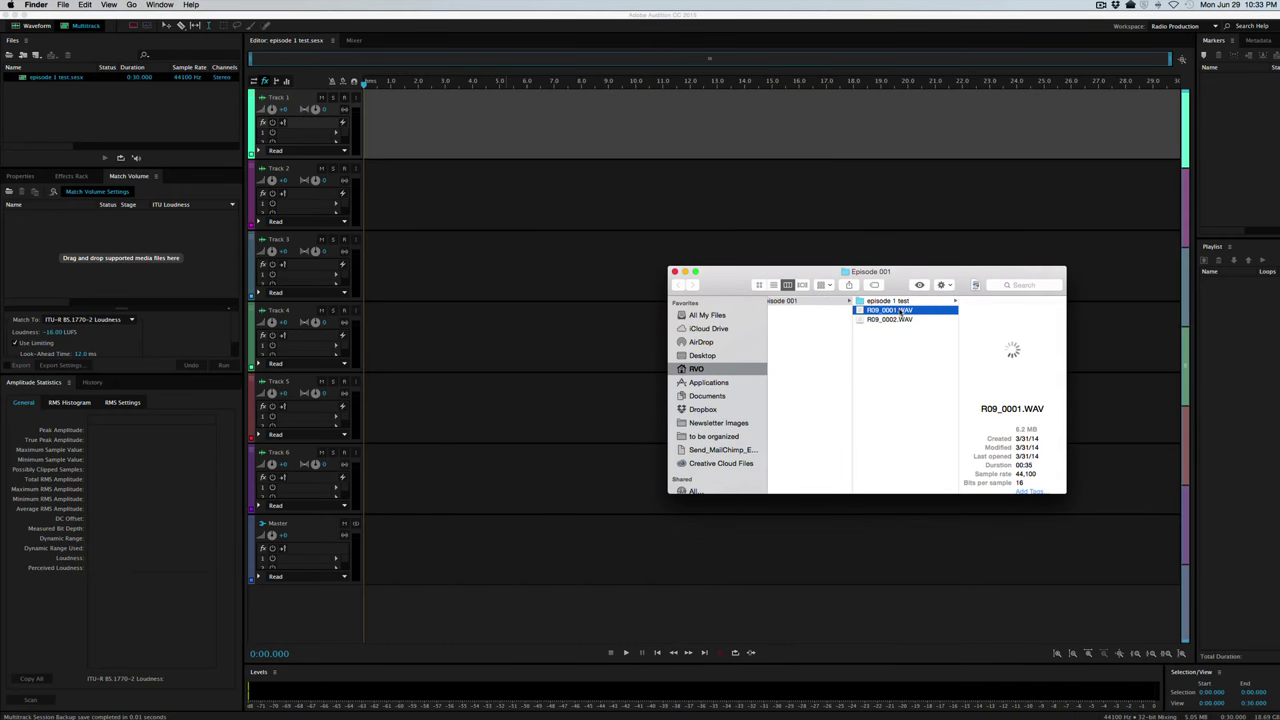
{"action": "left_click_drag", "start_coordinate": [860, 311], "coordinate": [412, 104]}
{"action": "left_click", "coordinate": [863, 320]}
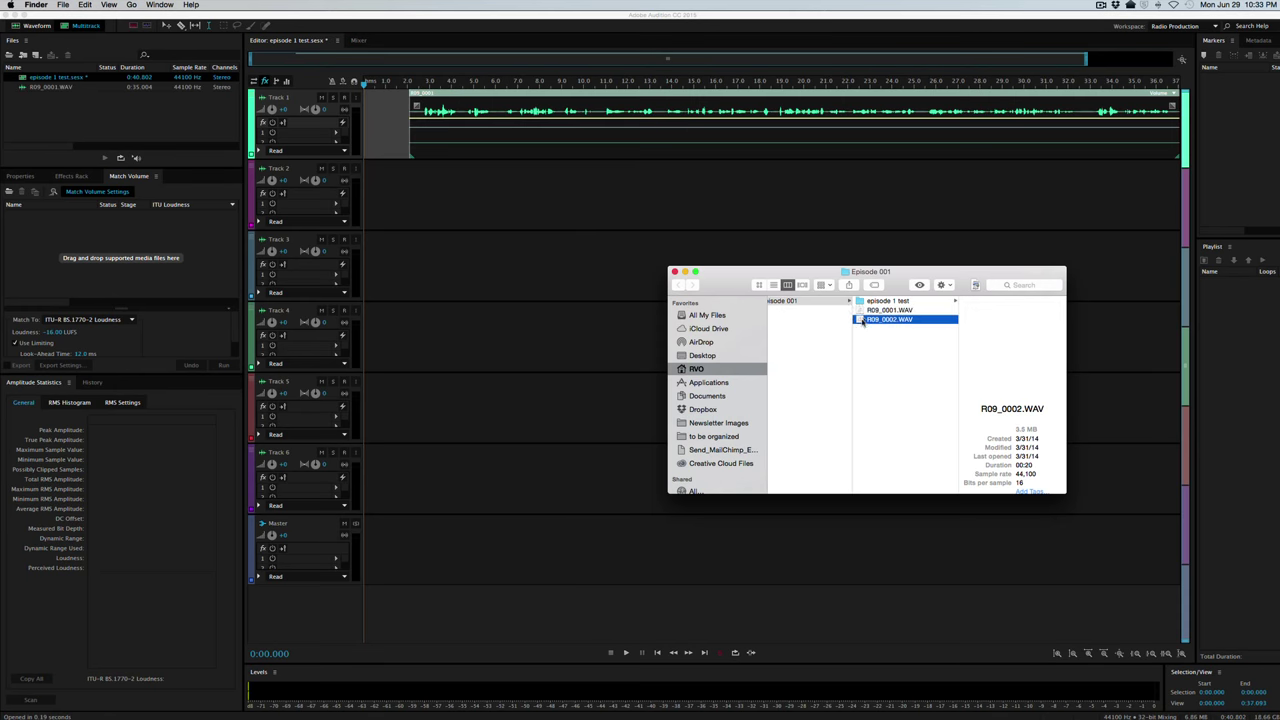
{"action": "left_click_drag", "start_coordinate": [860, 322], "coordinate": [413, 200]}
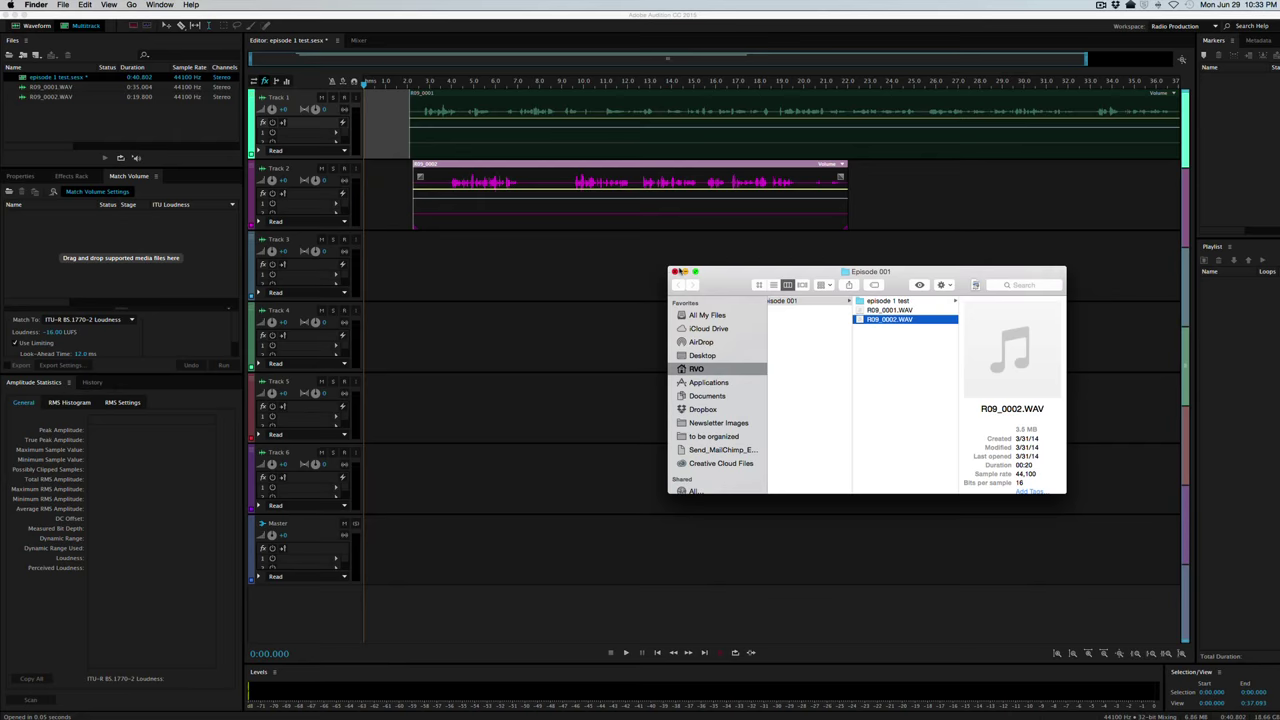
{"action": "left_click", "coordinate": [548, 246]}
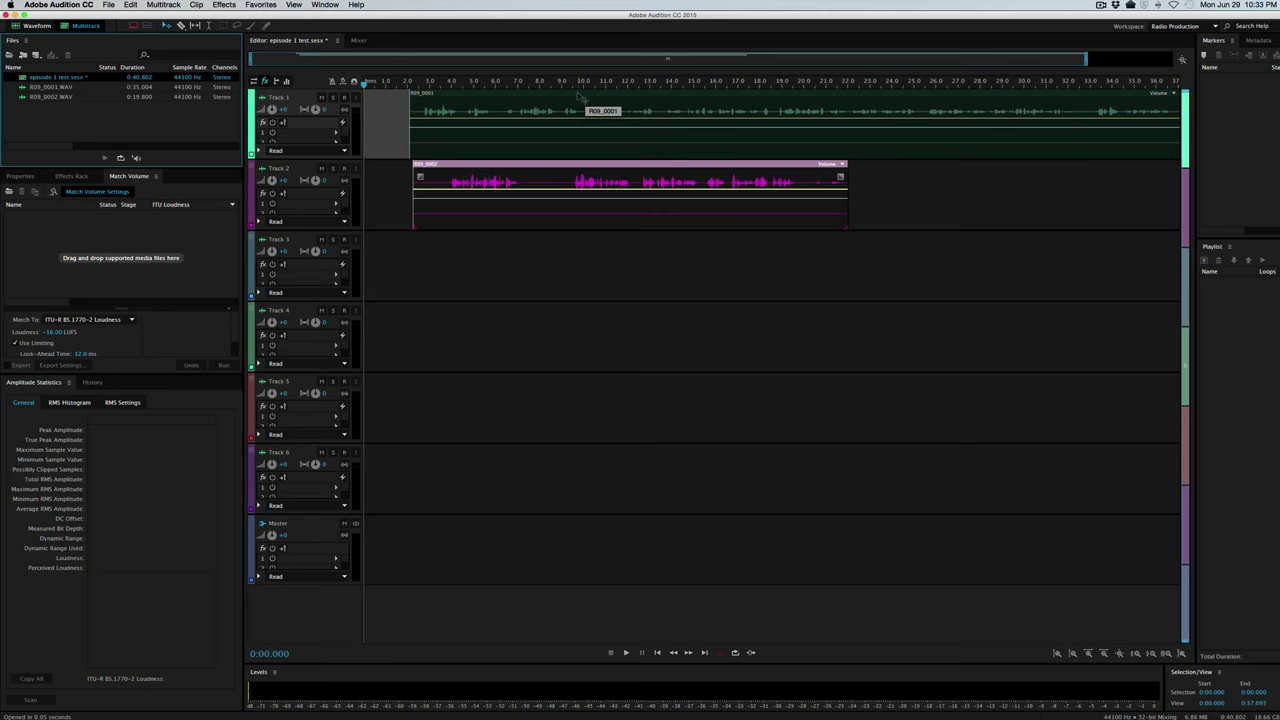
- Slide both clips to 0:00 and trim the Track 1 R09_0001 clip to end near 0:20
{"action": "left_click", "coordinate": [579, 96]}
{"action": "left_click_drag", "start_coordinate": [579, 96], "coordinate": [537, 104]}
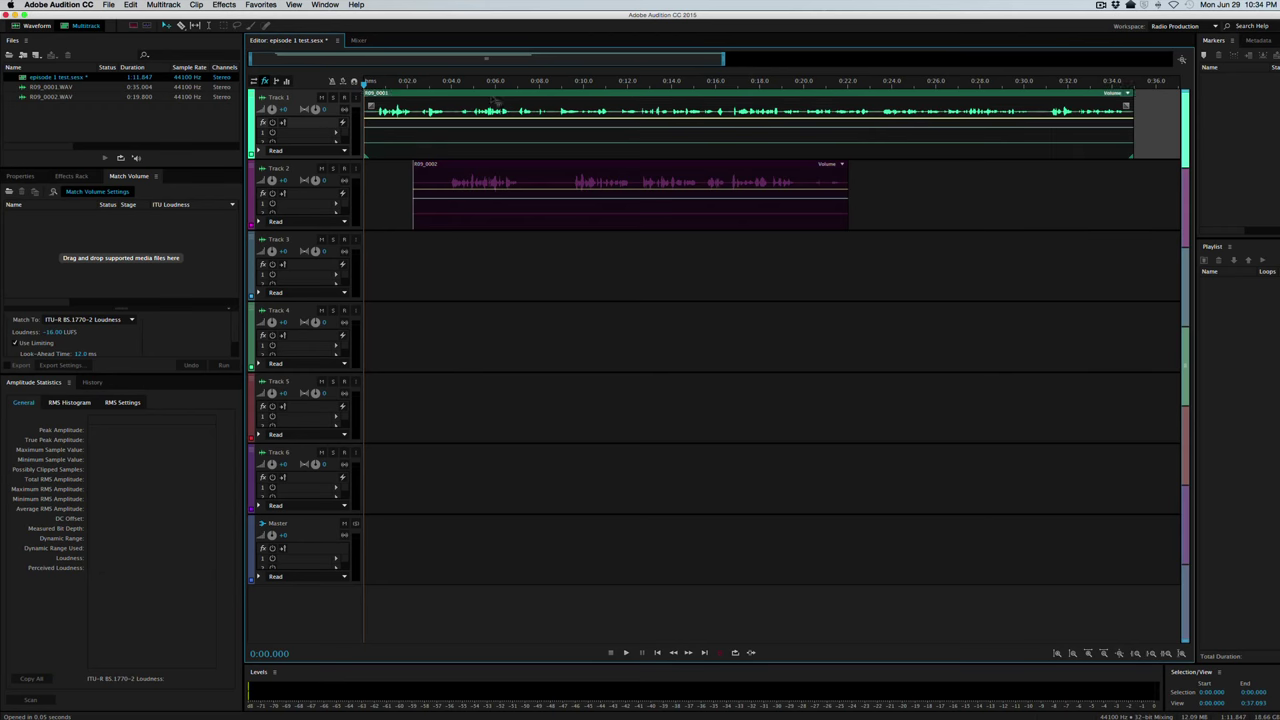
{"action": "left_click_drag", "start_coordinate": [572, 166], "coordinate": [477, 167]}
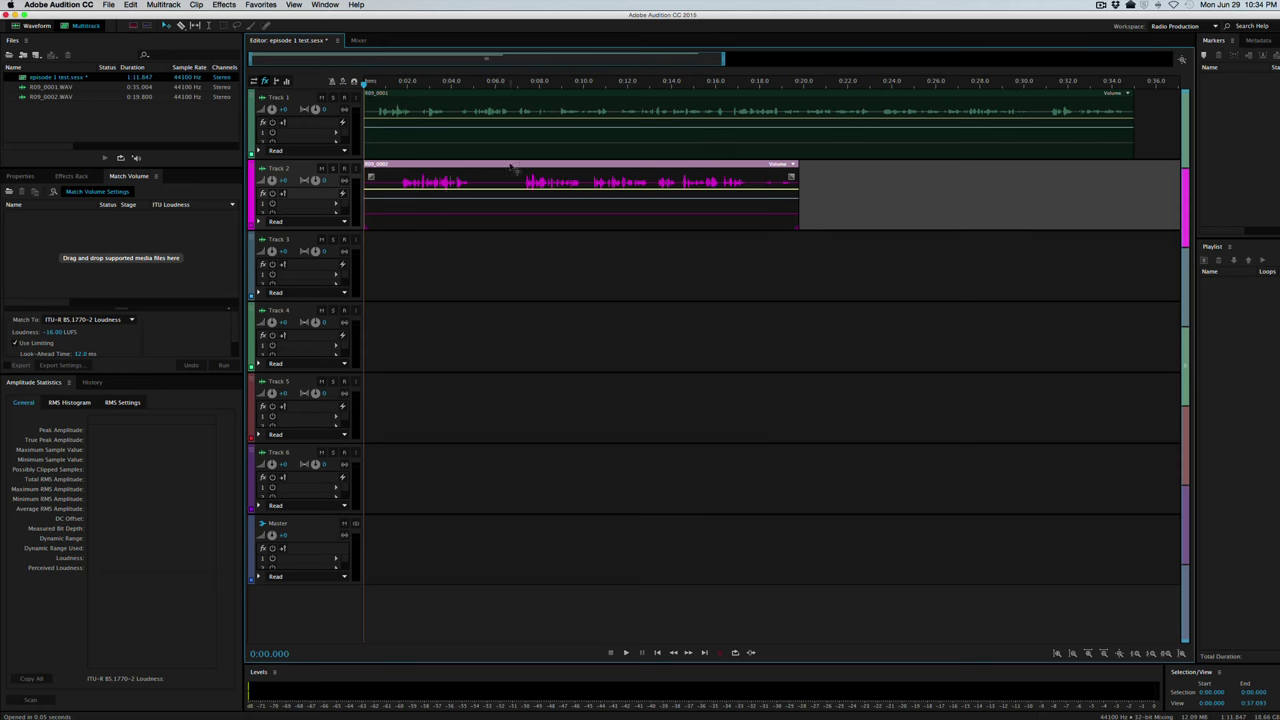
{"action": "left_click", "coordinate": [451, 99]}
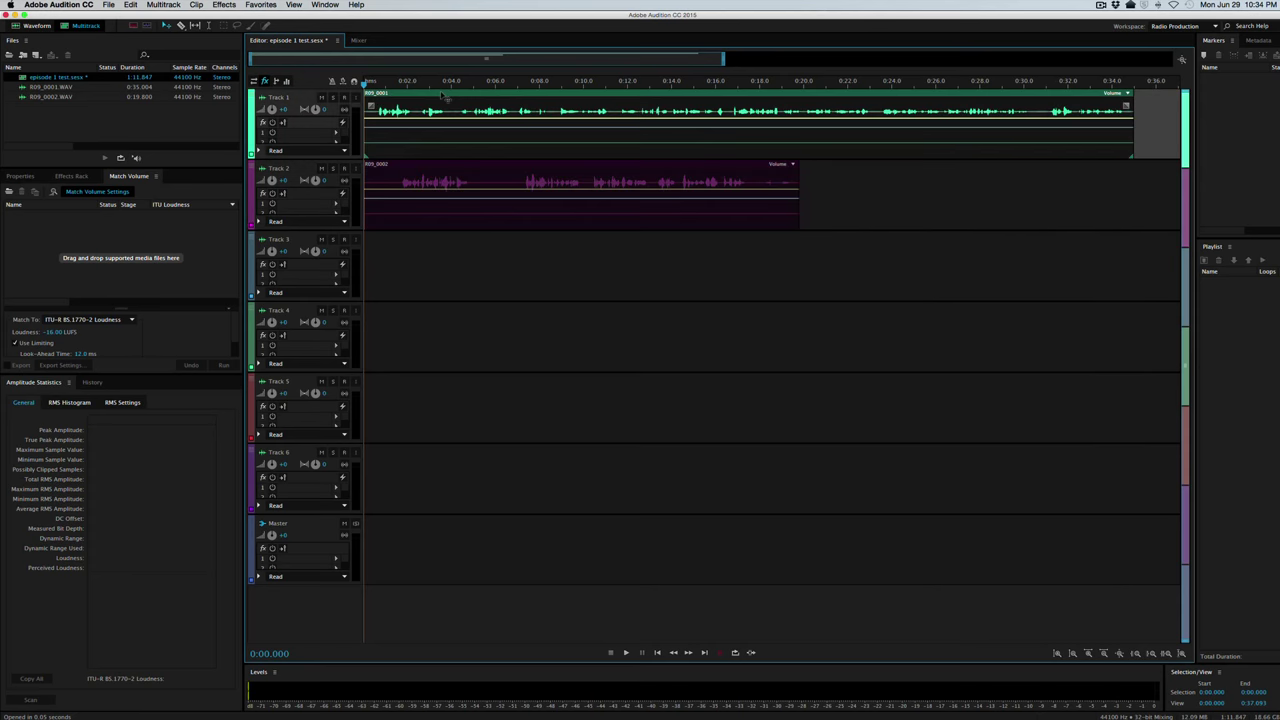
{"action": "mouse_move", "coordinate": [502, 168]}
{"action": "left_mouse_down"}
{"action": "mouse_move", "coordinate": [530, 172]}
{"action": "mouse_move", "coordinate": [516, 172]}
{"action": "left_mouse_up"}
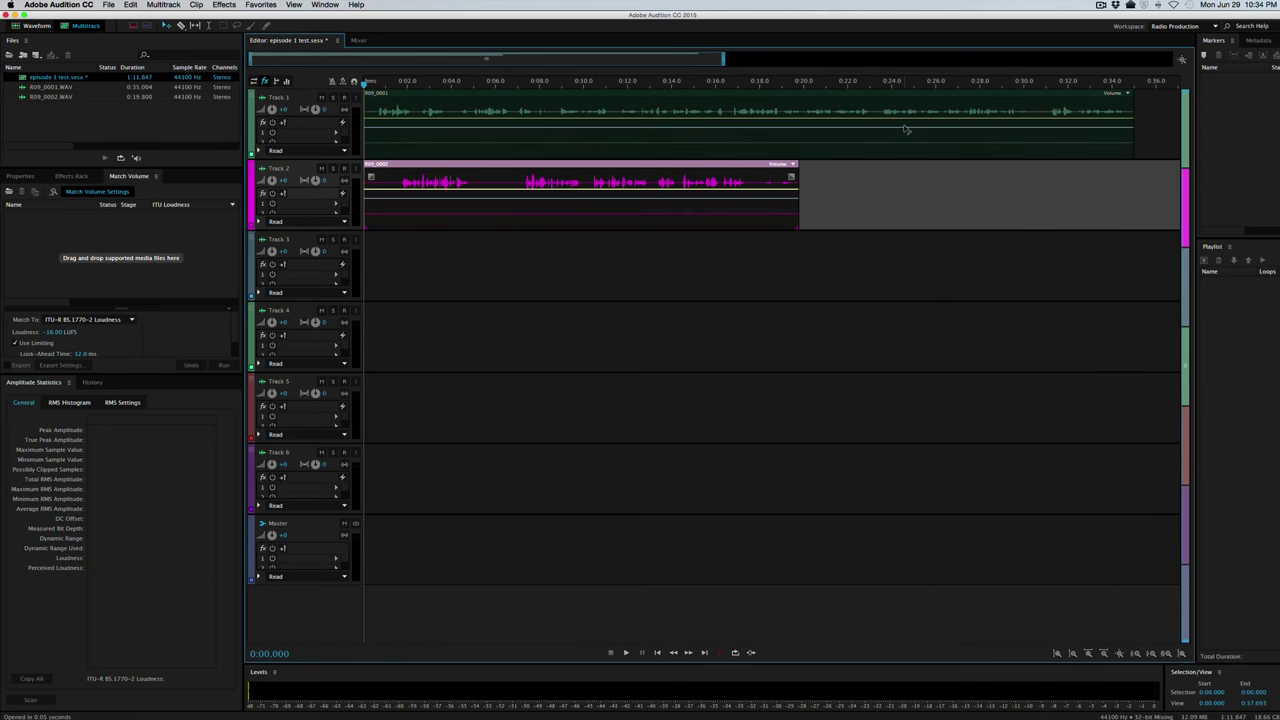
{"action": "left_click", "coordinate": [1040, 152]}
{"action": "left_click_drag", "start_coordinate": [1128, 156], "coordinate": [795, 156]}
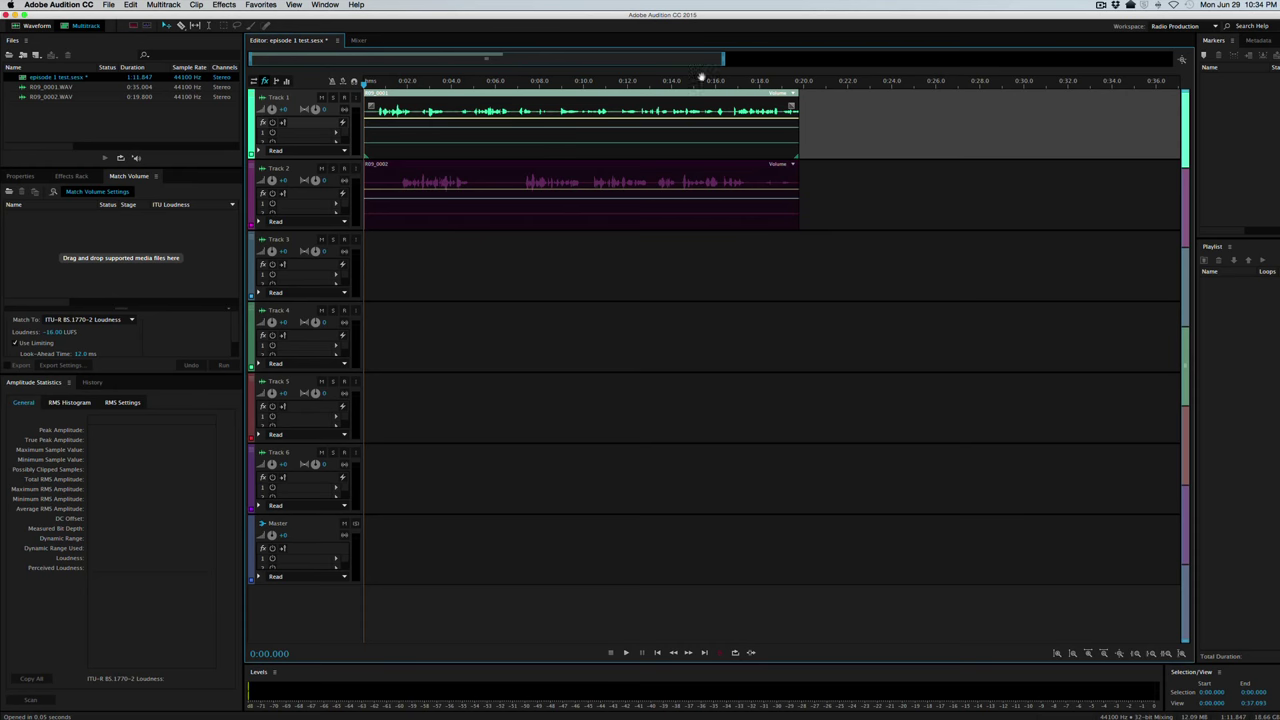
- Play the tracks from 0:07.729, then zoom the timeline to show the first 18 seconds
{"action": "left_click", "coordinate": [534, 84]}
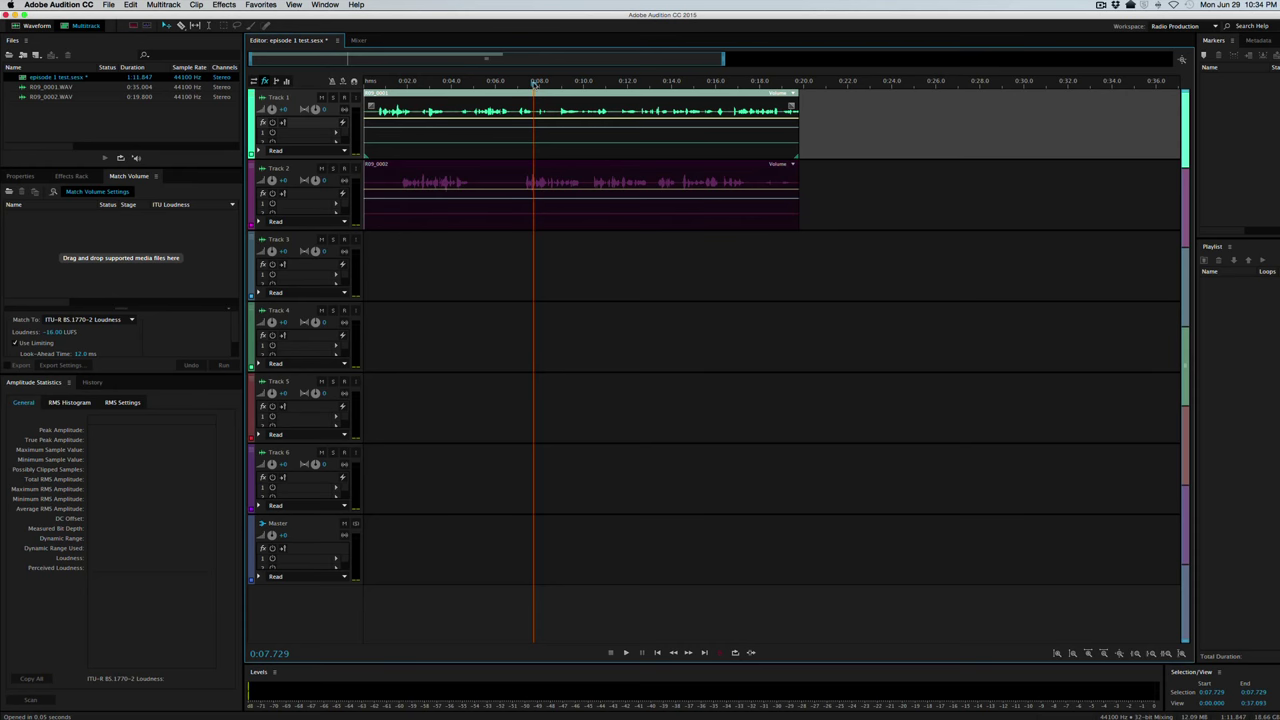
{"action": "key", "text": "space"}
{"action": "key", "text": "space"}
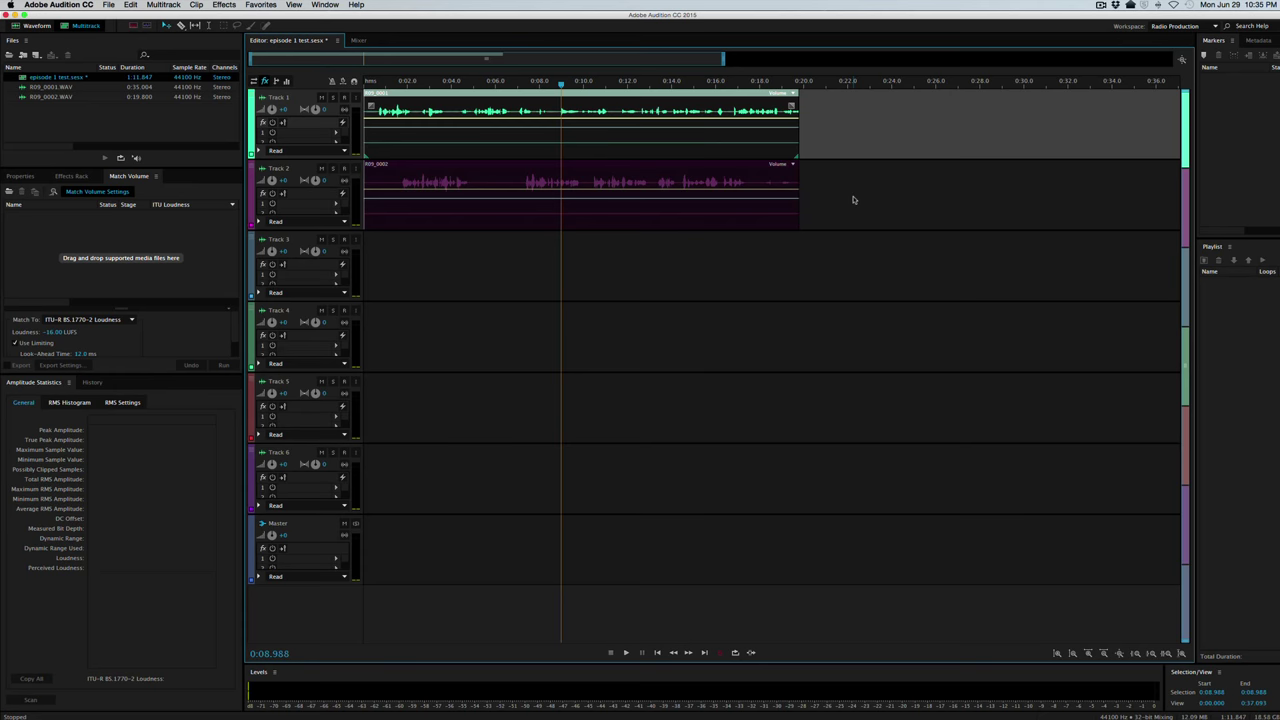
{"action": "key", "text": "equal"}
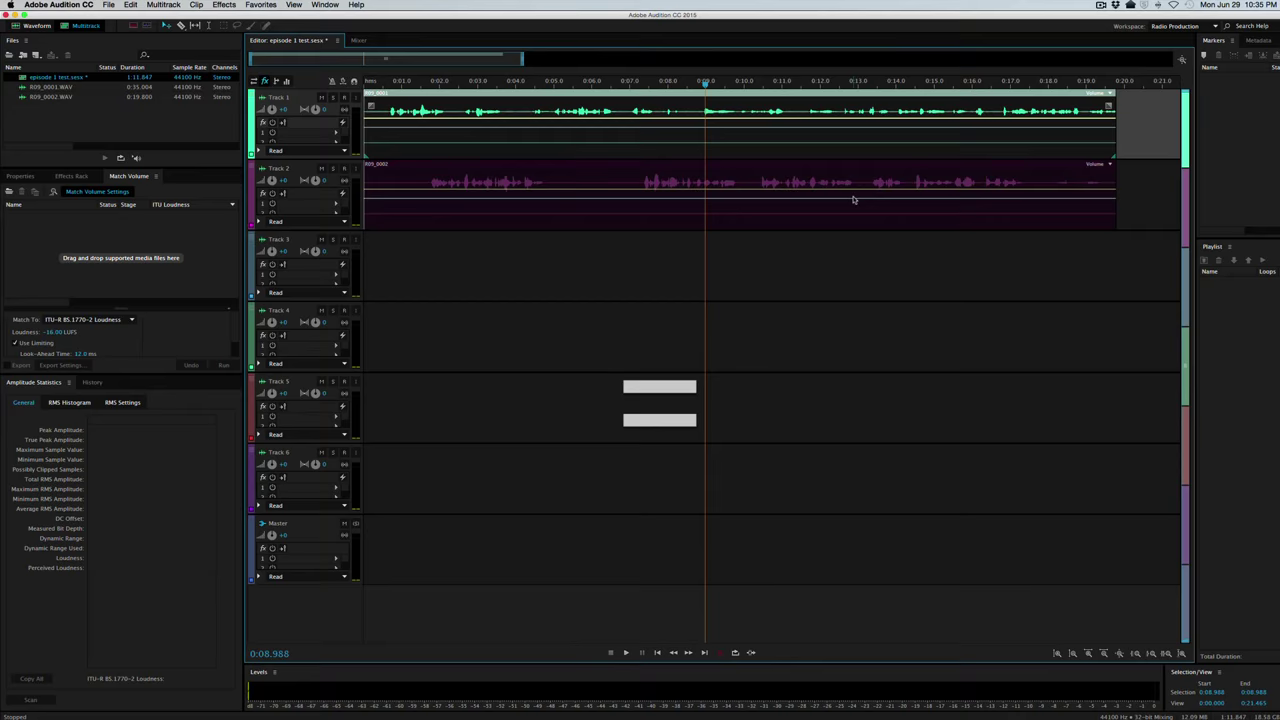
{"action": "key", "text": "equal"}
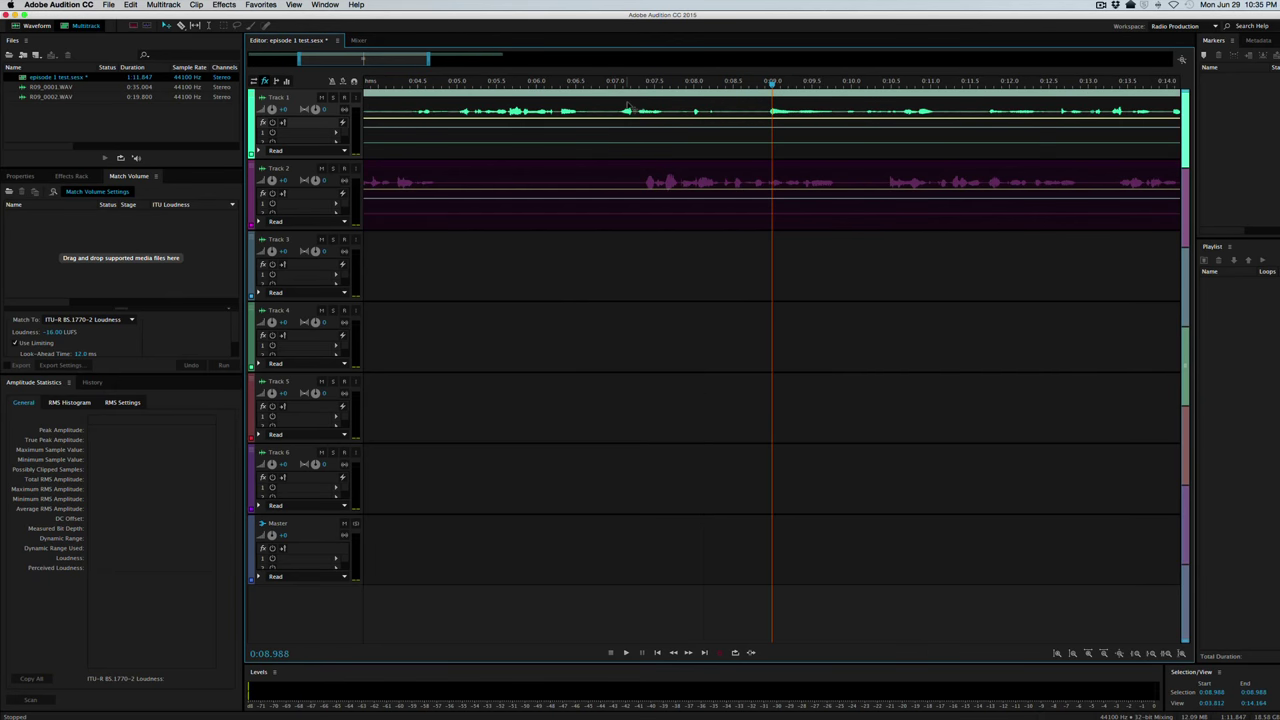
{"action": "key", "text": "minus"}
{"action": "key", "text": "minus"}
{"action": "key", "text": "minus"}
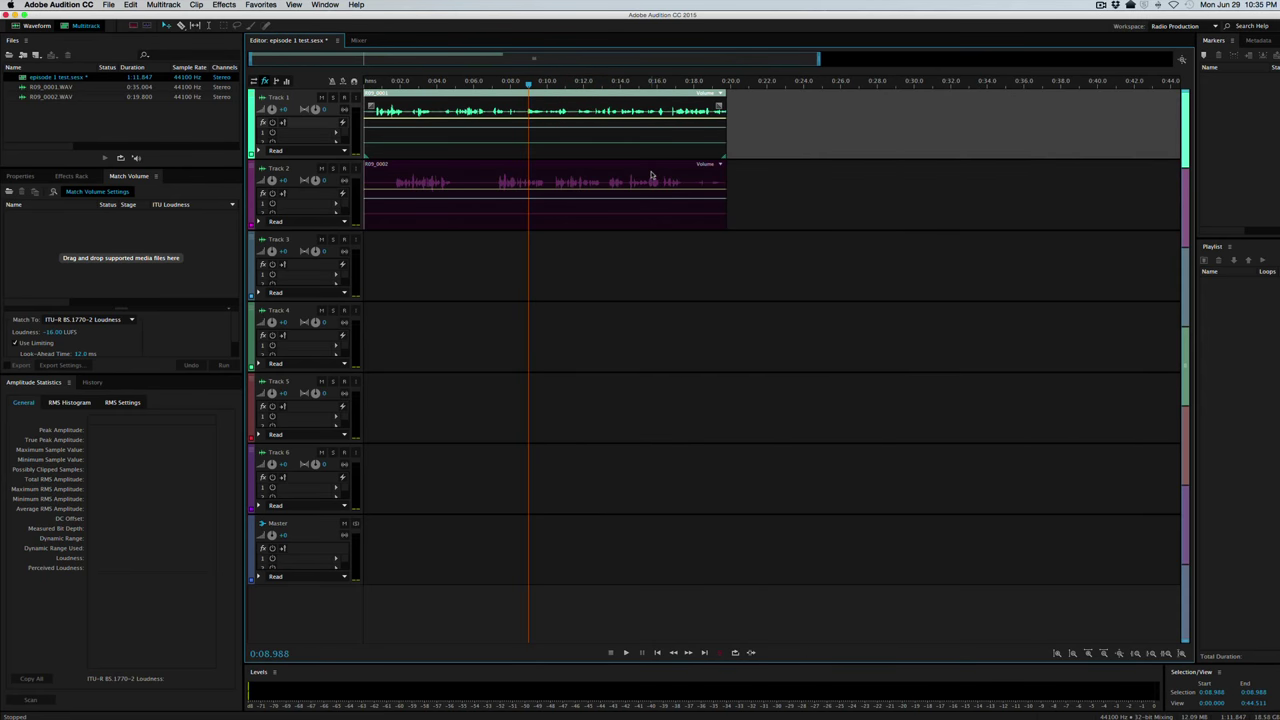
{"action": "key", "text": "equal"}
{"action": "key", "text": "equal"}
{"action": "key", "text": "equal"}
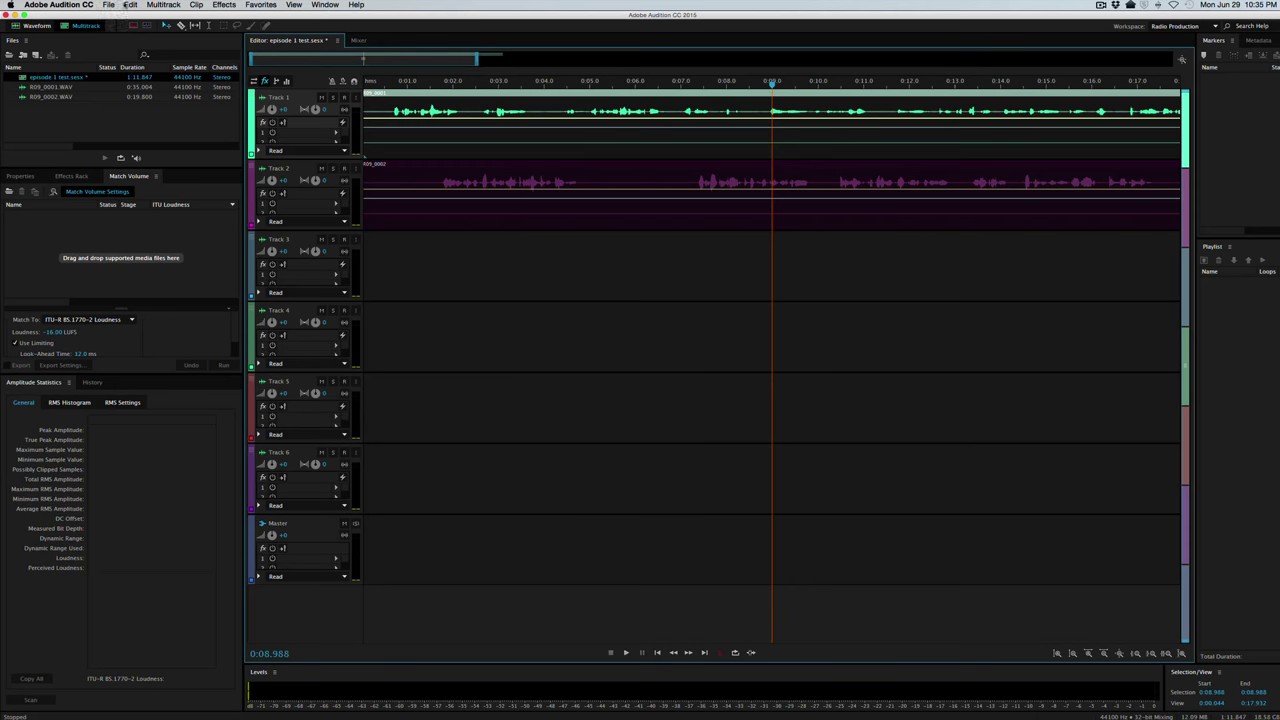
{"action": "left_click", "coordinate": [131, 5]}
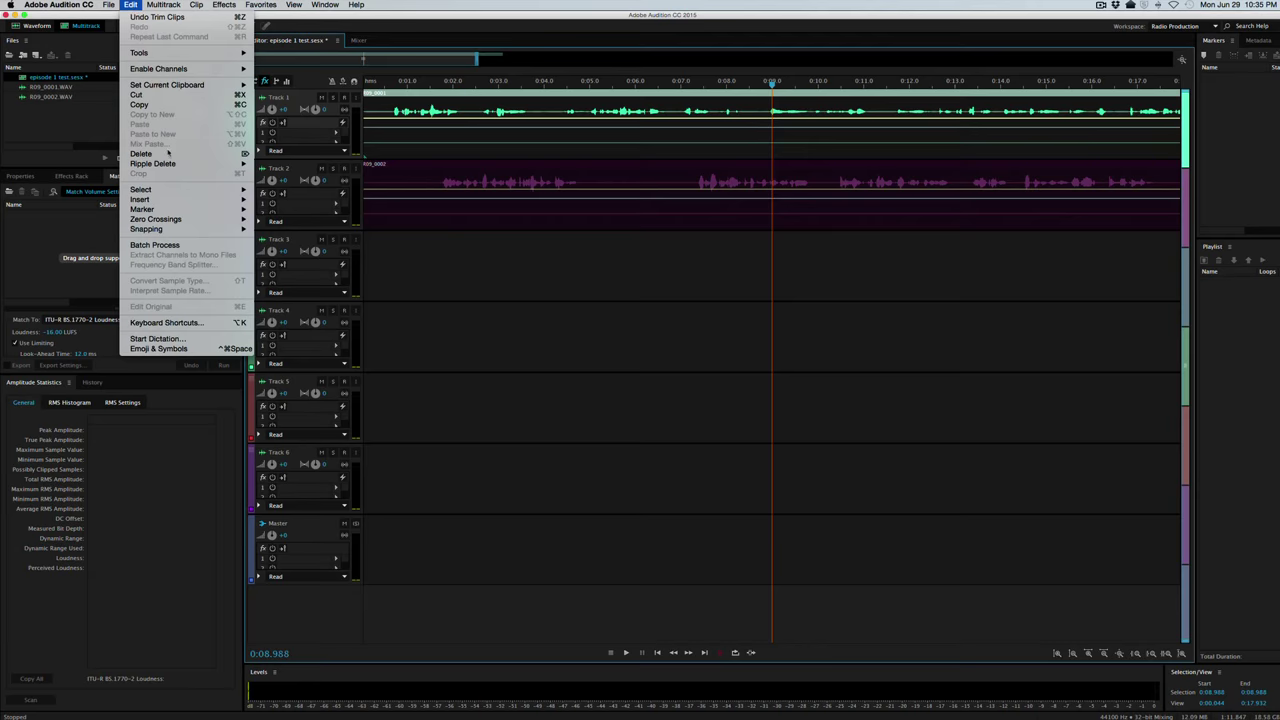
- Replace both default shortcuts of Ripple Delete Time Selection in All Tracks with Shift-⌘-X
{"action": "left_click", "coordinate": [185, 322]}
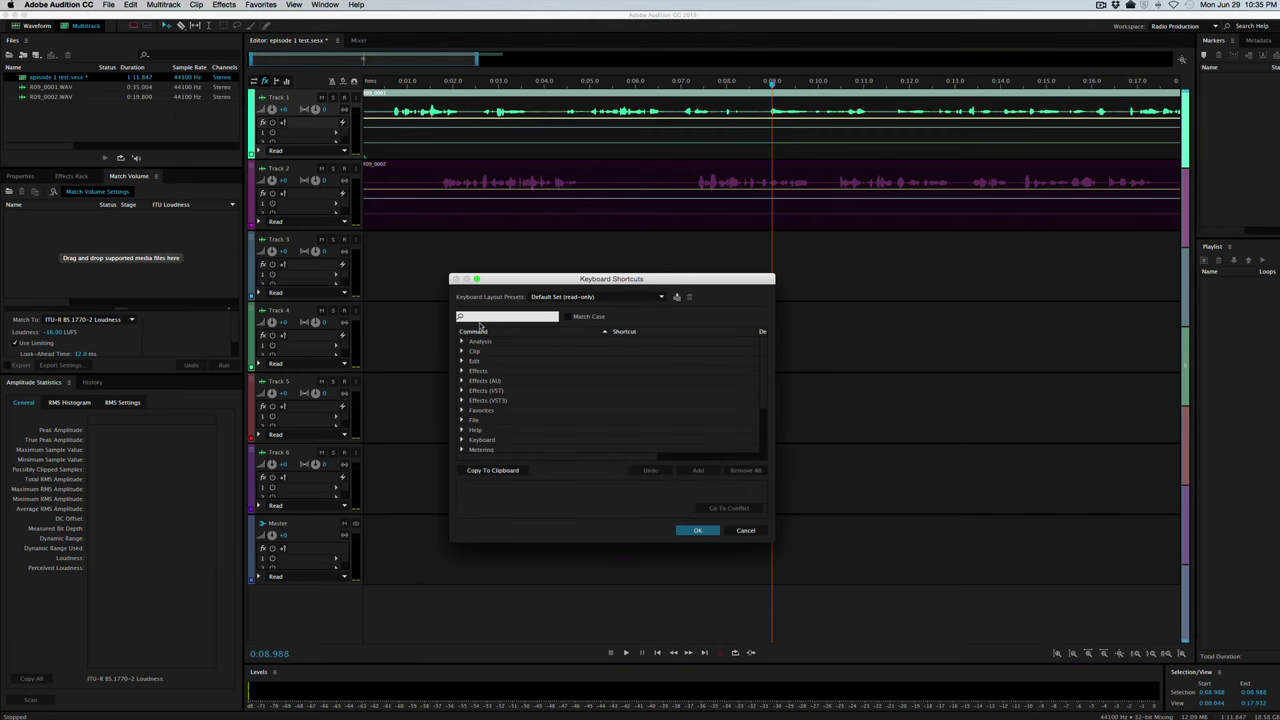
{"action": "type", "text": "ripp"}
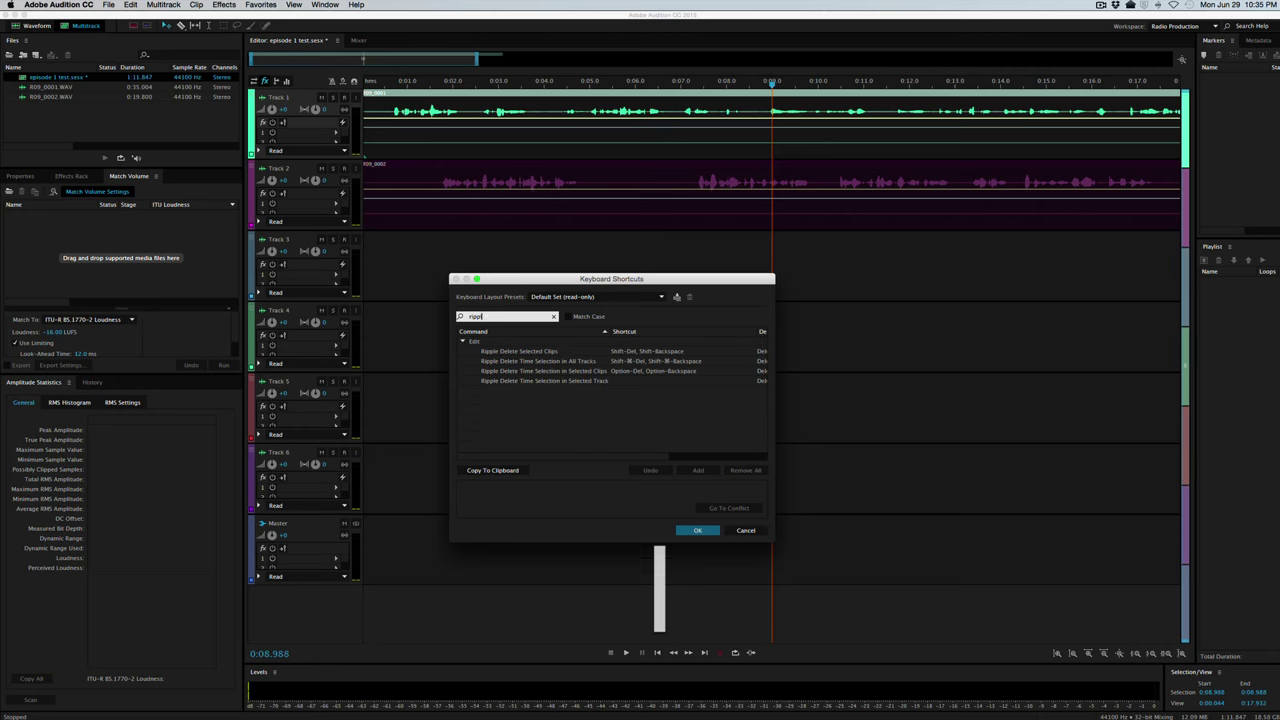
{"action": "type", "text": "le"}
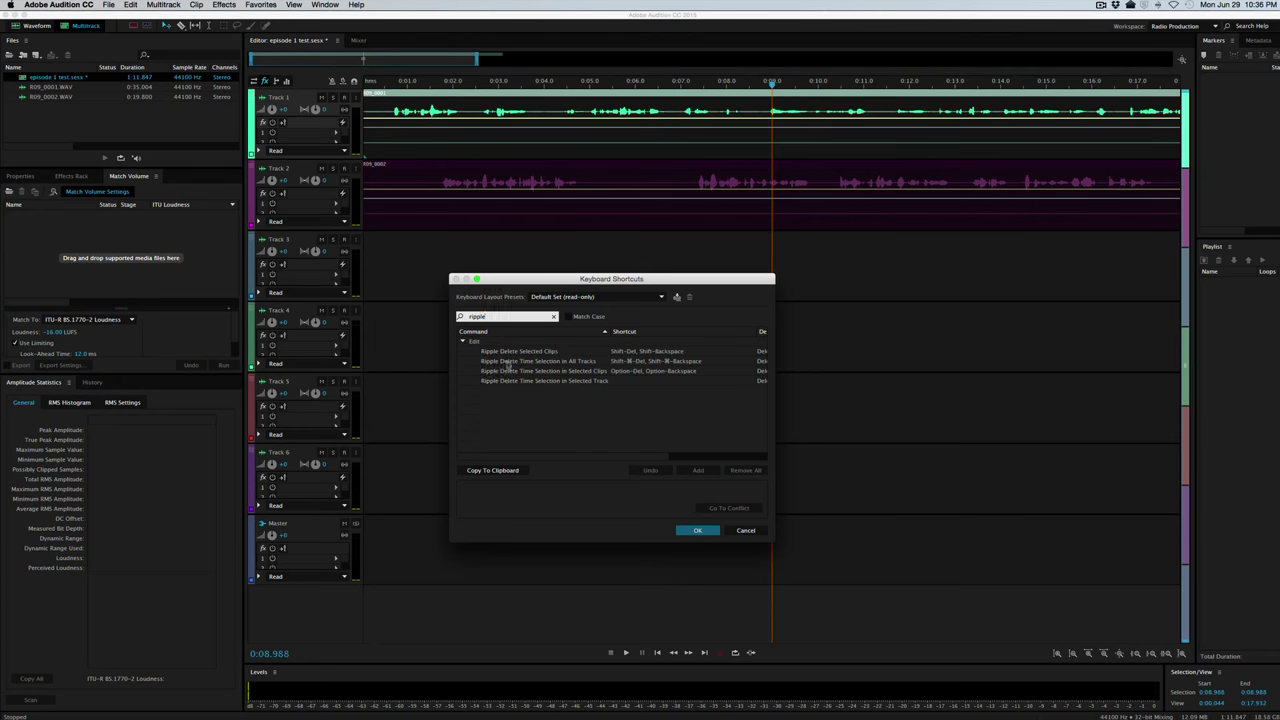
{"action": "left_click", "coordinate": [587, 363]}
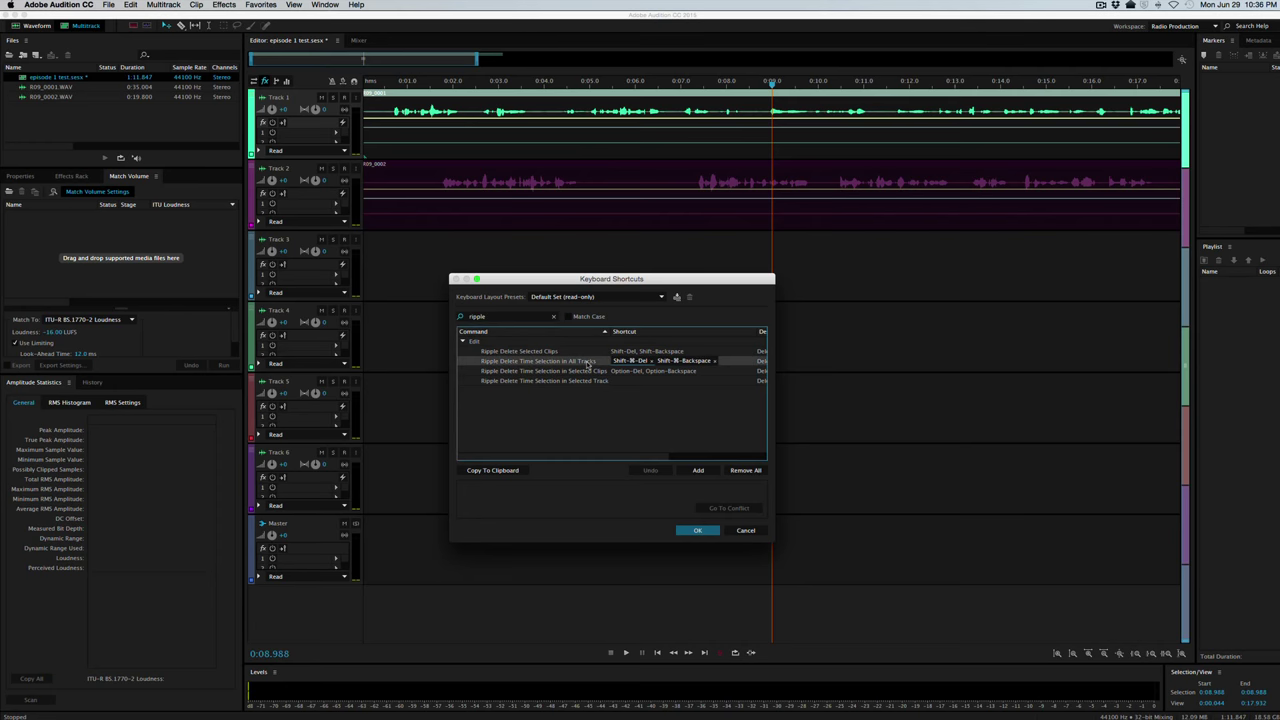
{"action": "left_click", "coordinate": [651, 364]}
{"action": "left_click", "coordinate": [651, 364]}
{"action": "left_click", "coordinate": [671, 362]}
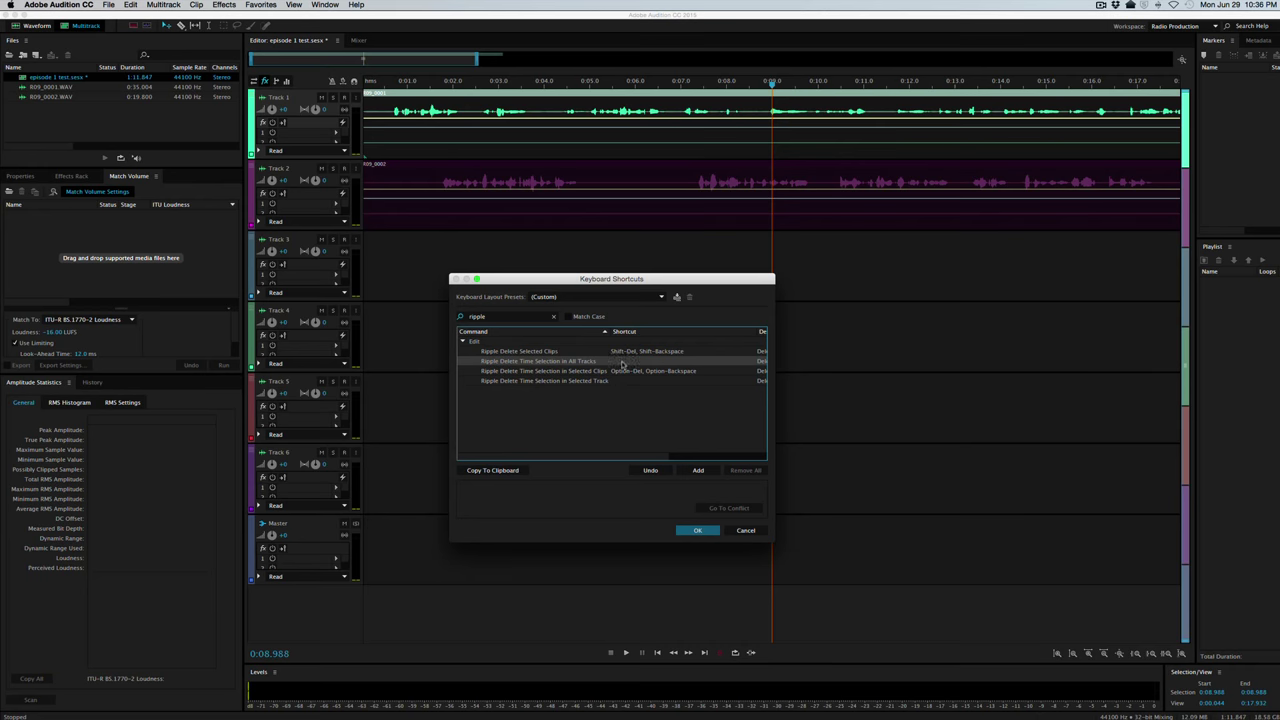
{"action": "left_click", "coordinate": [622, 362]}
{"action": "key", "text": "shift+super+x"}
{"action": "left_click", "coordinate": [698, 530]}
{"action": "left_click", "coordinate": [697, 530]}
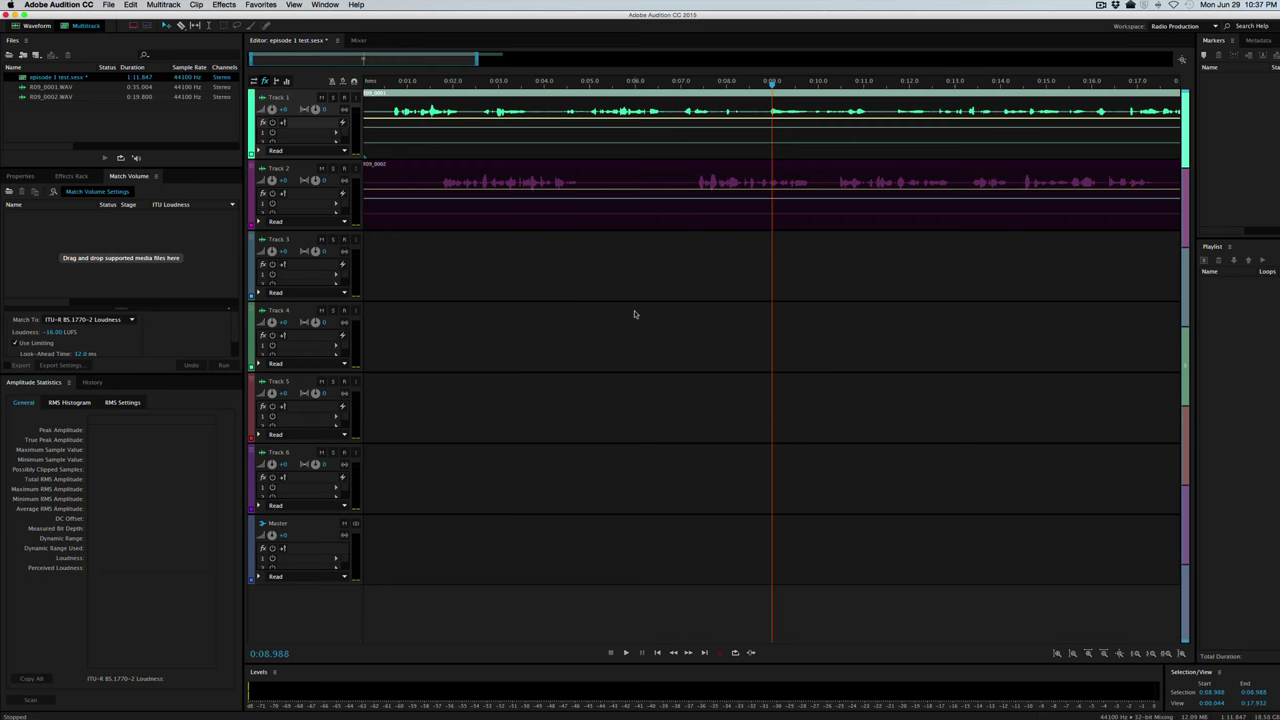
- Make a trial time selection across all tracks, then clear it with the playhead at 0:12.847
{"action": "key", "text": "t"}
{"action": "left_click_drag", "start_coordinate": [610, 272], "coordinate": [842, 274]}
{"action": "left_click", "coordinate": [947, 279]}
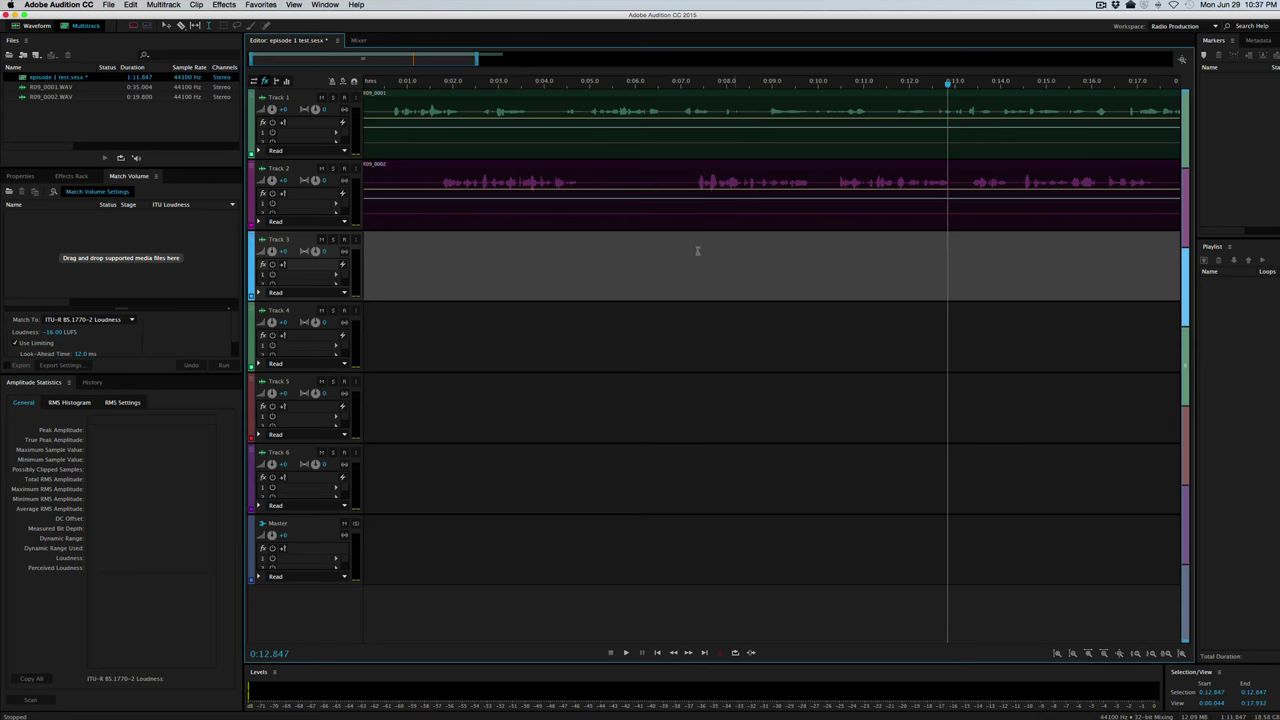
{"action": "scroll", "coordinate": [692, 247], "scroll_direction": "right", "scroll_amount": 5}
{"action": "scroll", "coordinate": [692, 248], "scroll_direction": "left", "scroll_amount": 5}
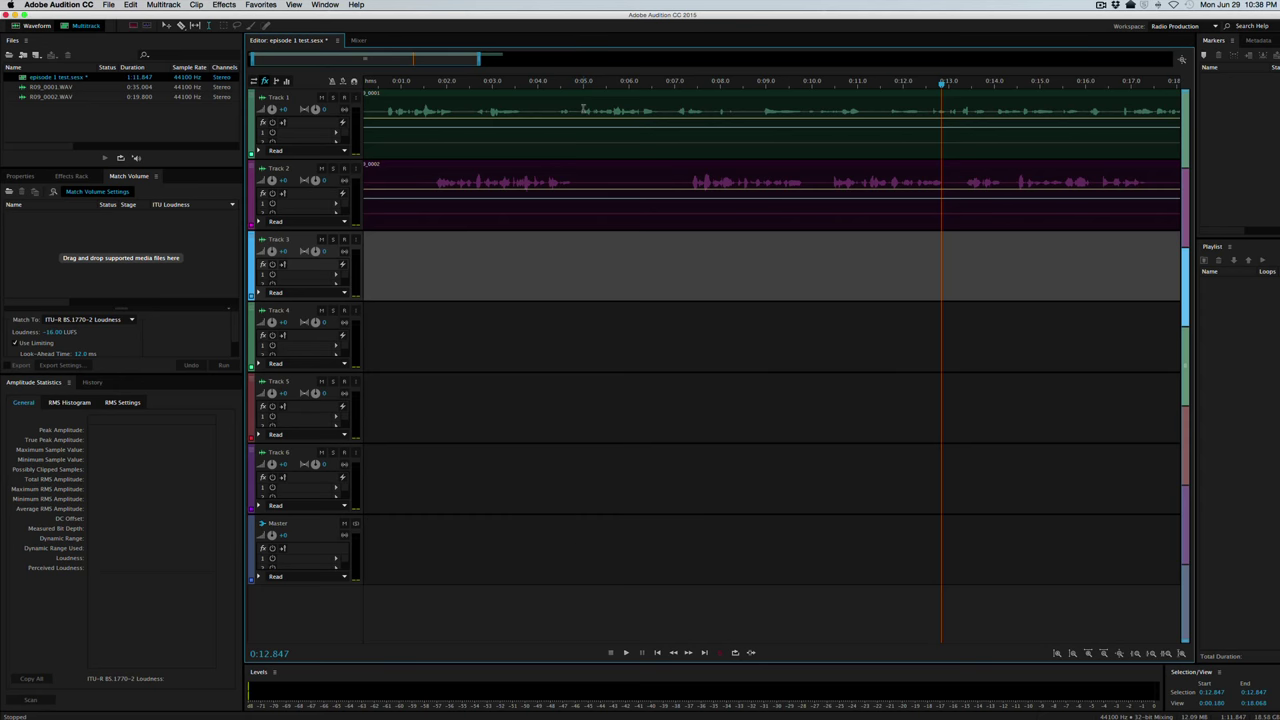
- Ripple-delete 0:04.982–0:06.786 from all tracks, undo it, then ripple-delete it again
{"action": "left_click_drag", "start_coordinate": [582, 110], "coordinate": [667, 115]}
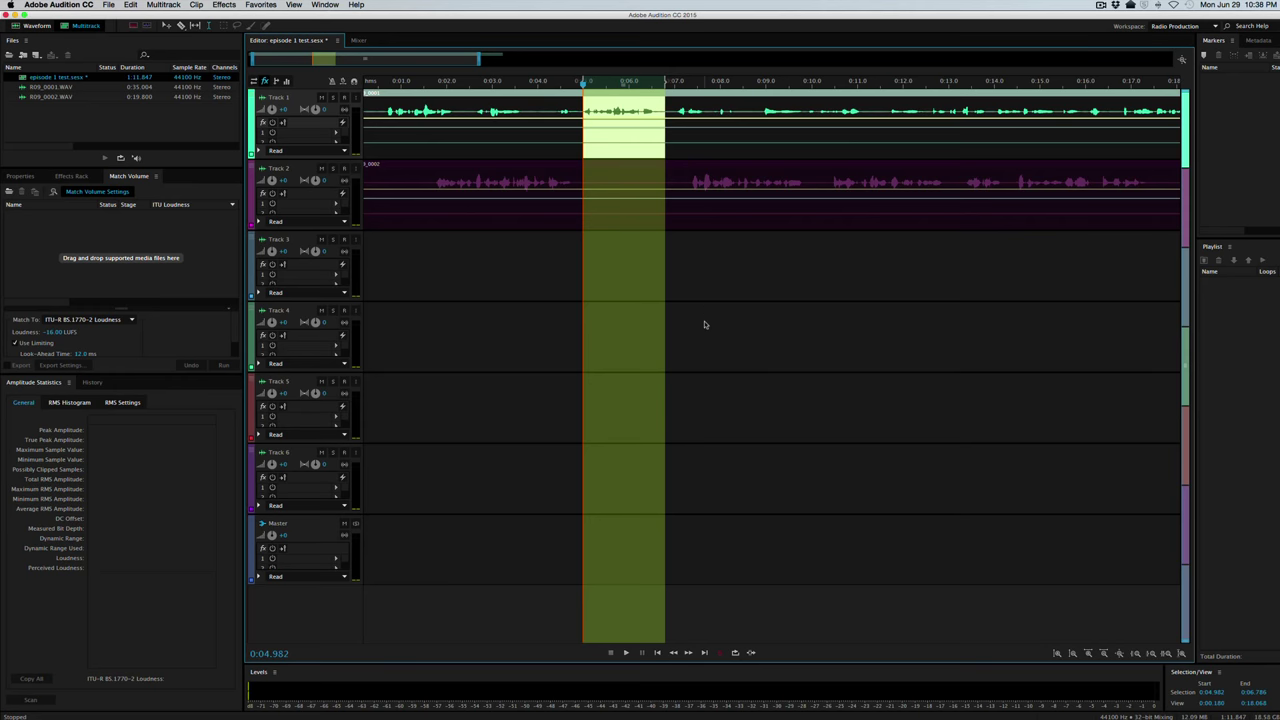
{"action": "key", "text": "super+shift+x"}
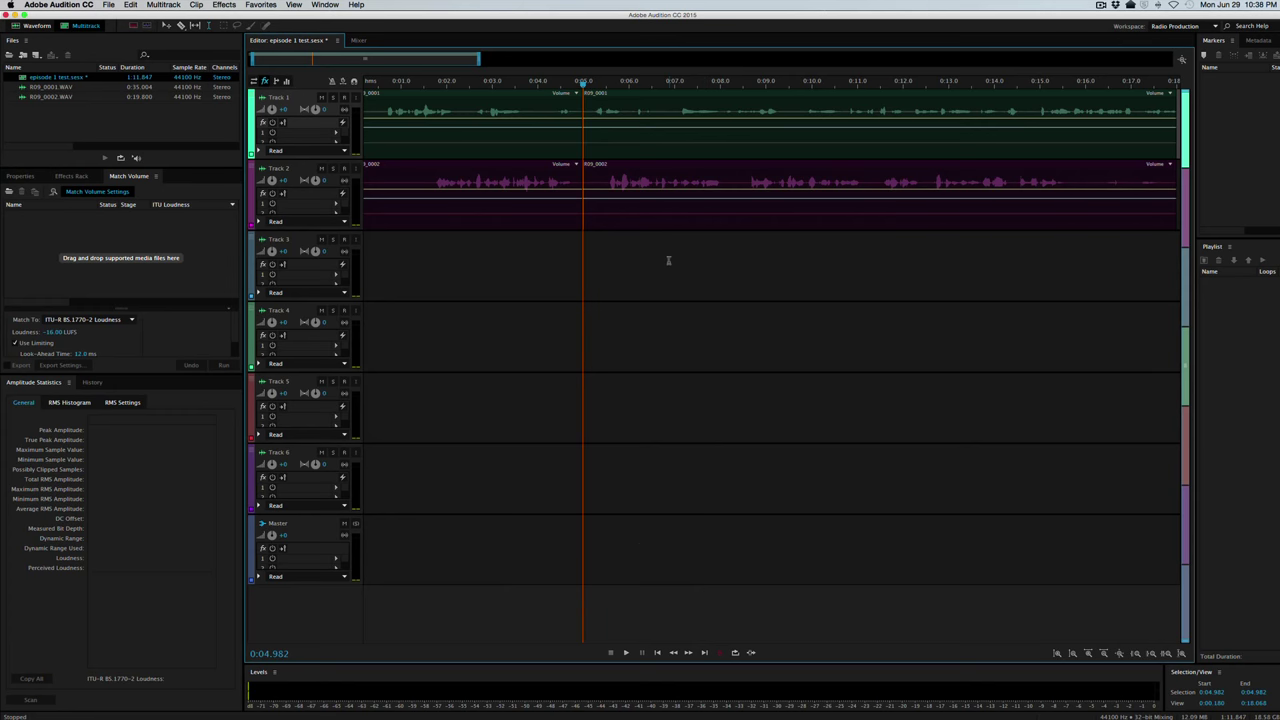
{"action": "key", "text": "super+z"}
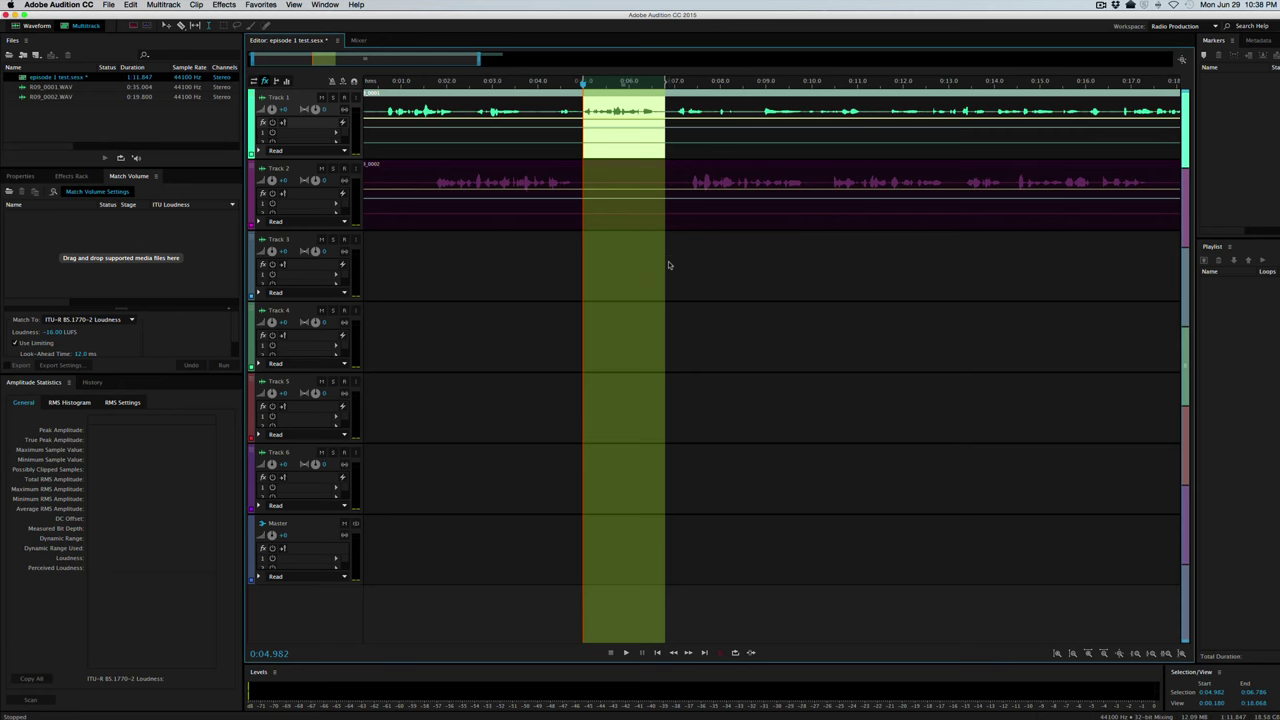
{"action": "key", "text": "shift+super+x"}
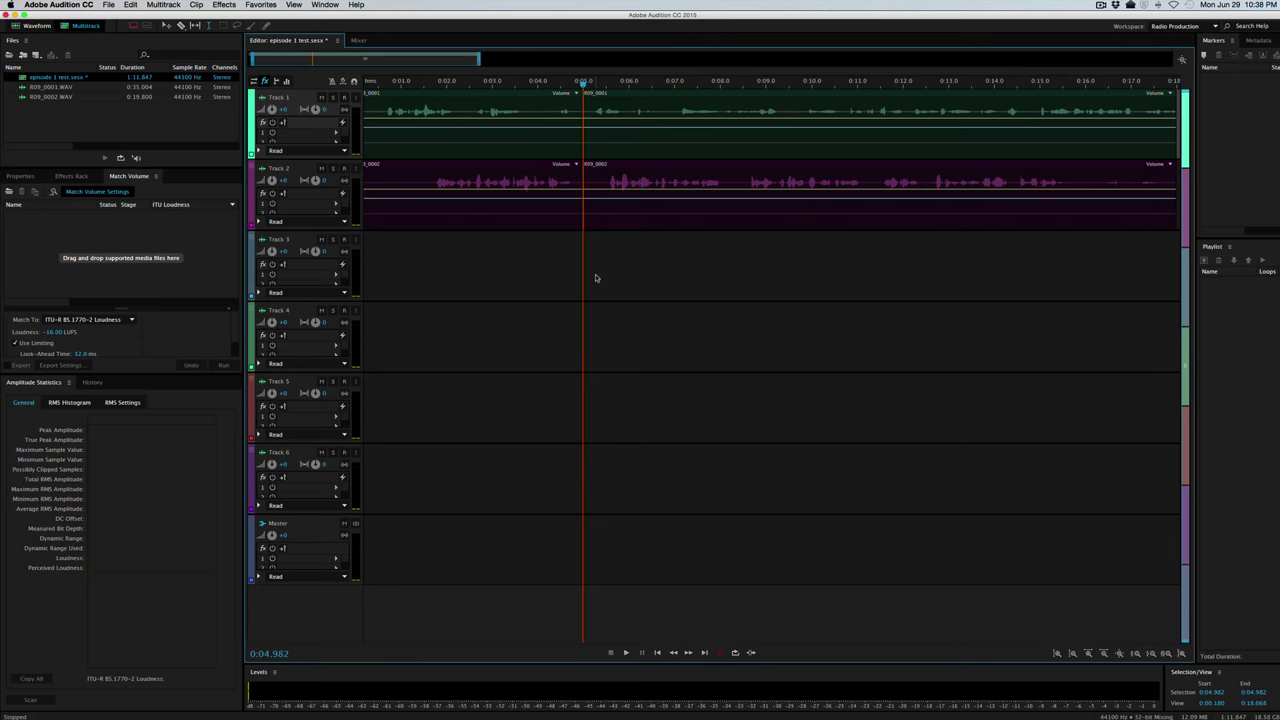
{"action": "key", "text": "v"}
{"action": "left_click", "coordinate": [618, 246]}
{"action": "left_click_drag", "start_coordinate": [612, 247], "coordinate": [712, 134]}
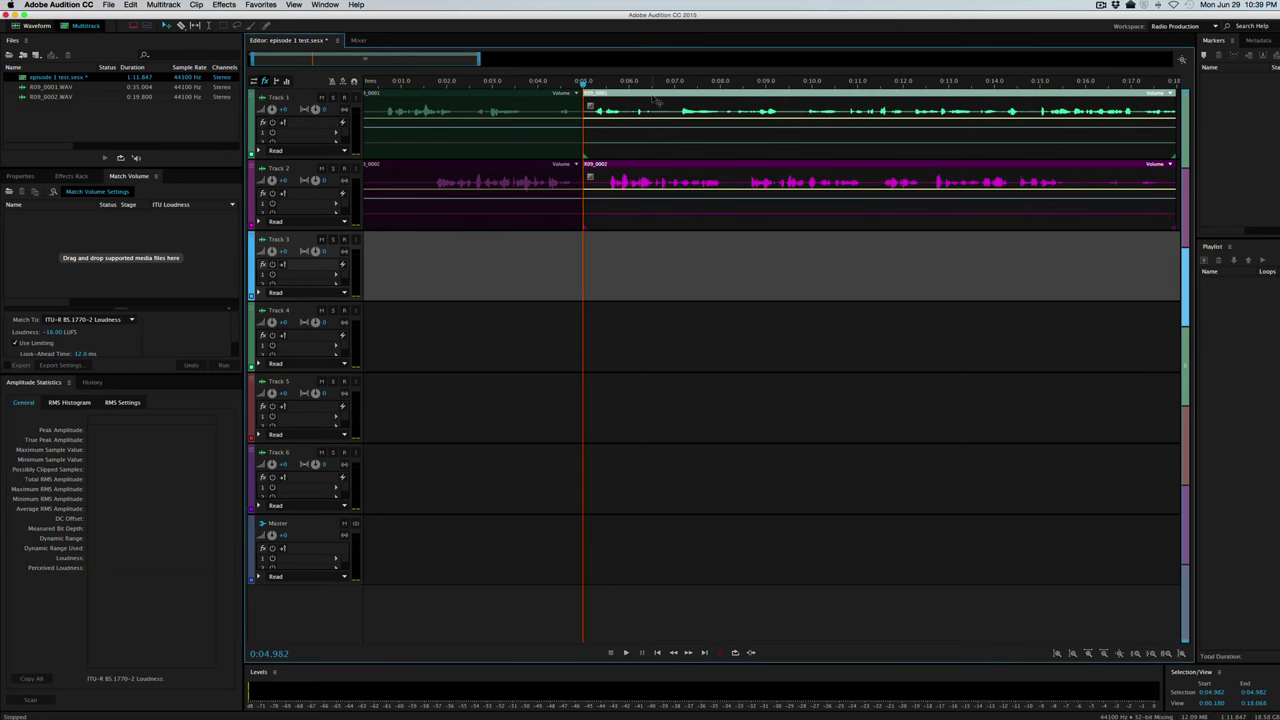
{"action": "left_click_drag", "start_coordinate": [655, 100], "coordinate": [762, 97]}
{"action": "left_click_drag", "start_coordinate": [581, 80], "coordinate": [534, 80]}
{"action": "left_click_drag", "start_coordinate": [724, 100], "coordinate": [623, 100]}
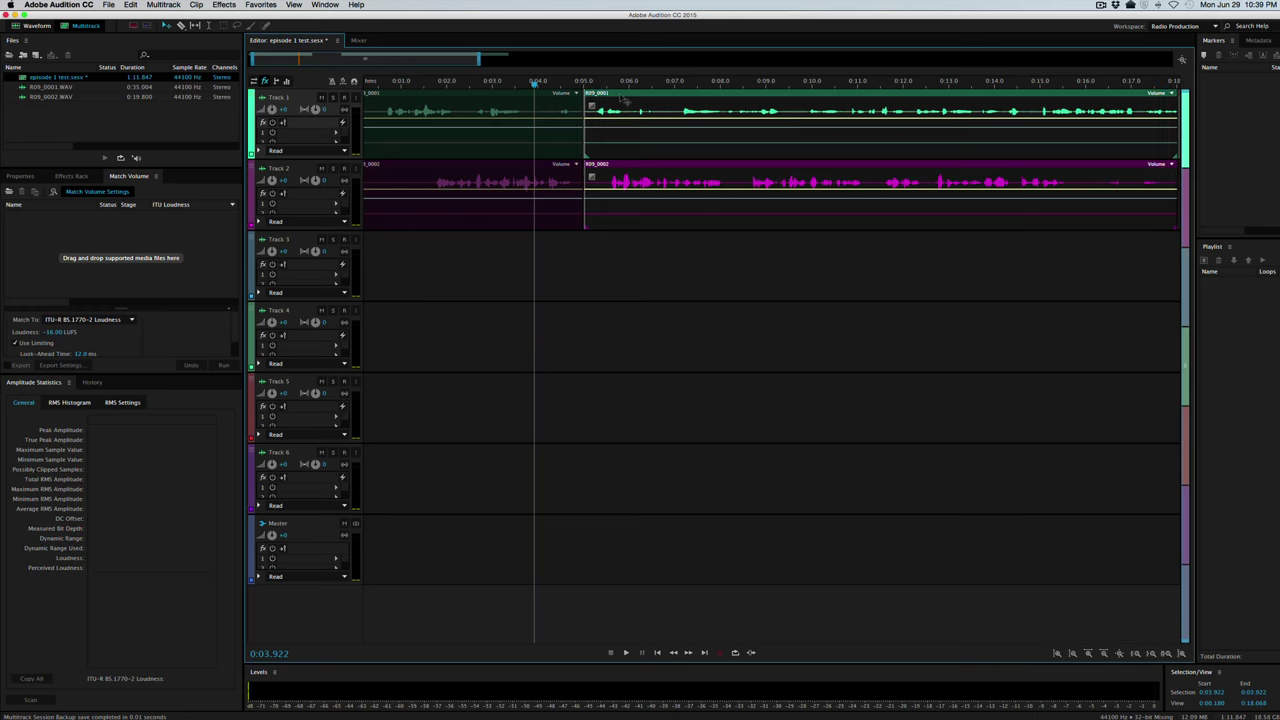
{"action": "mouse_move", "coordinate": [620, 100]}
{"action": "left_mouse_down"}
{"action": "mouse_move", "coordinate": [645, 100]}
{"action": "mouse_move", "coordinate": [619, 100]}
{"action": "left_mouse_up"}
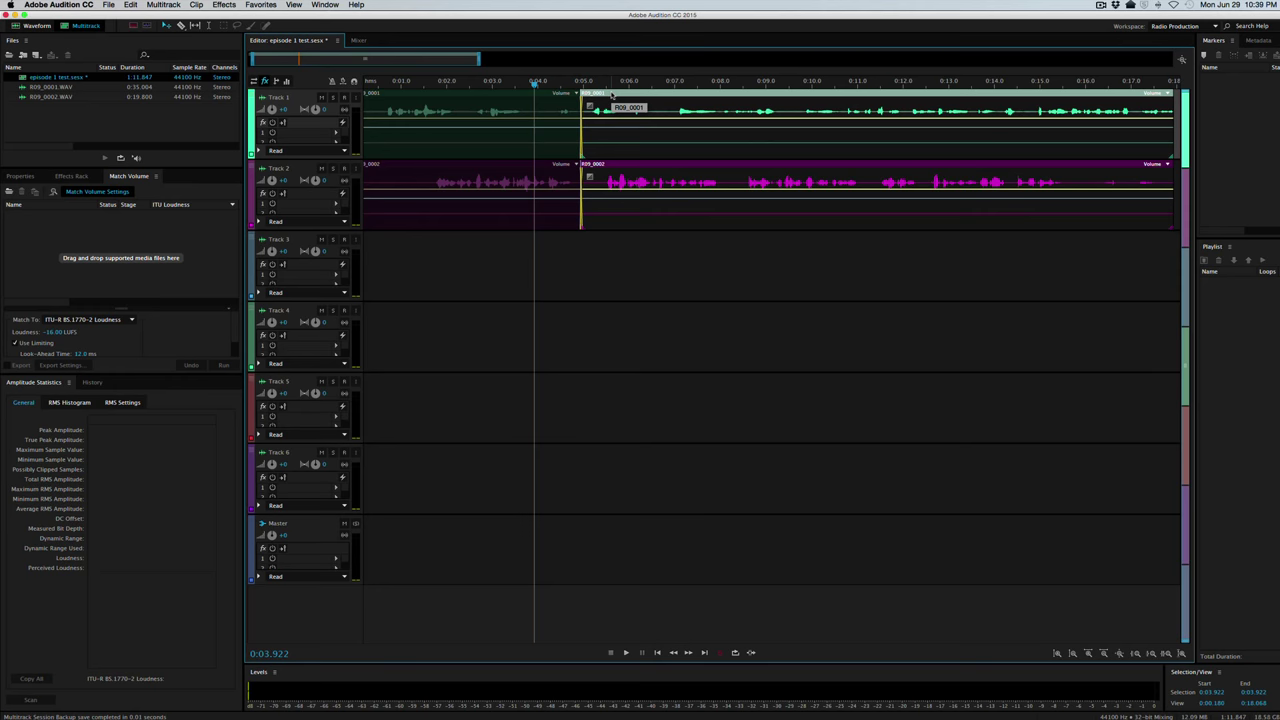
{"action": "key", "text": "super+z"}
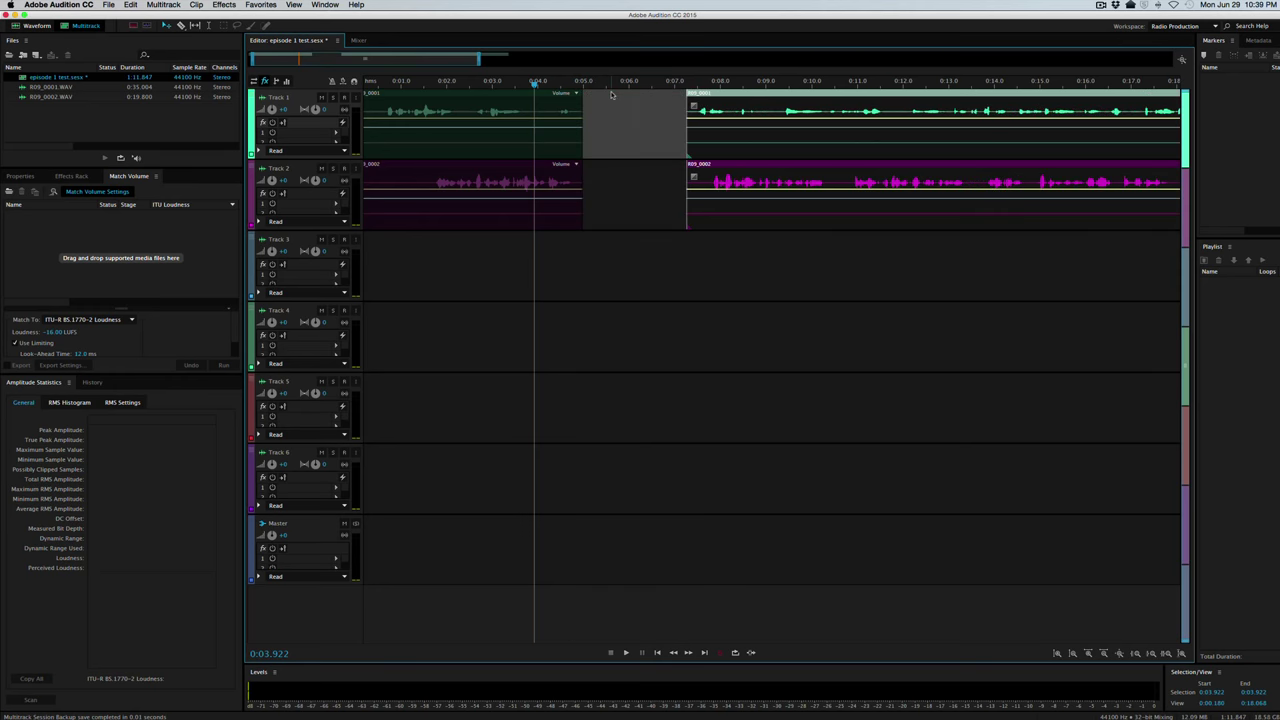
{"action": "key", "text": "super+z"}
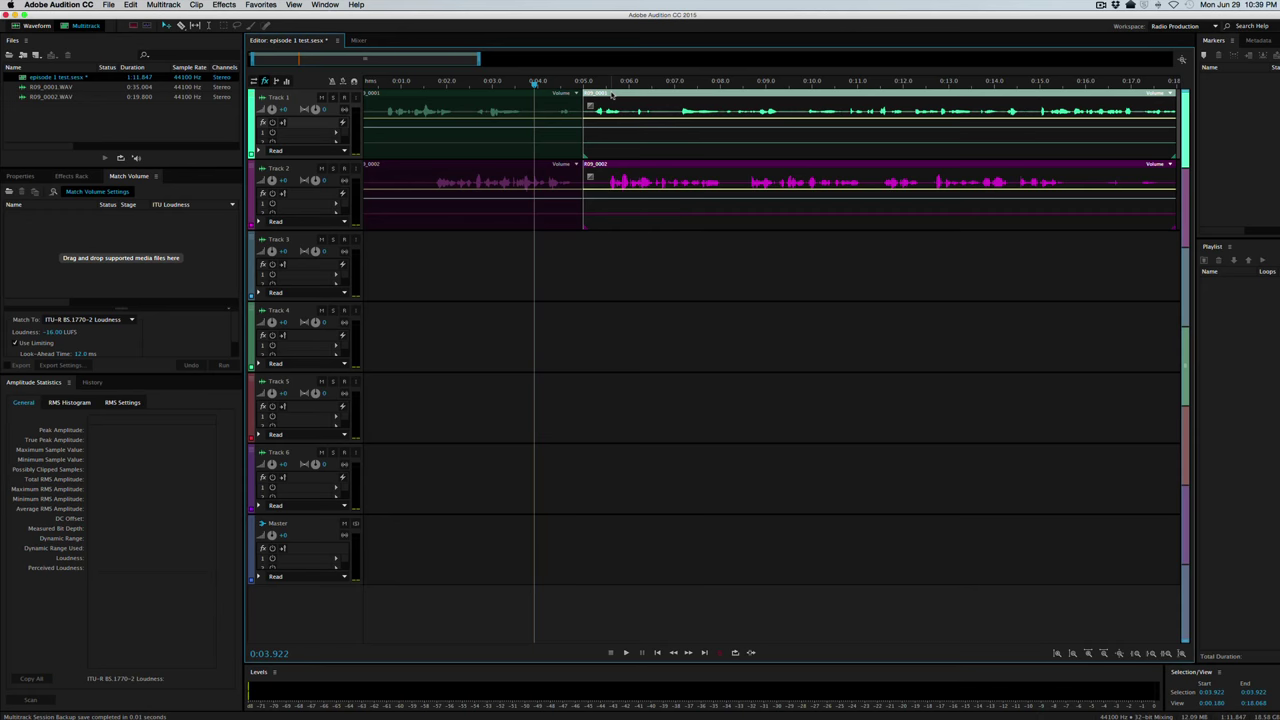
{"action": "left_click", "coordinate": [617, 266]}
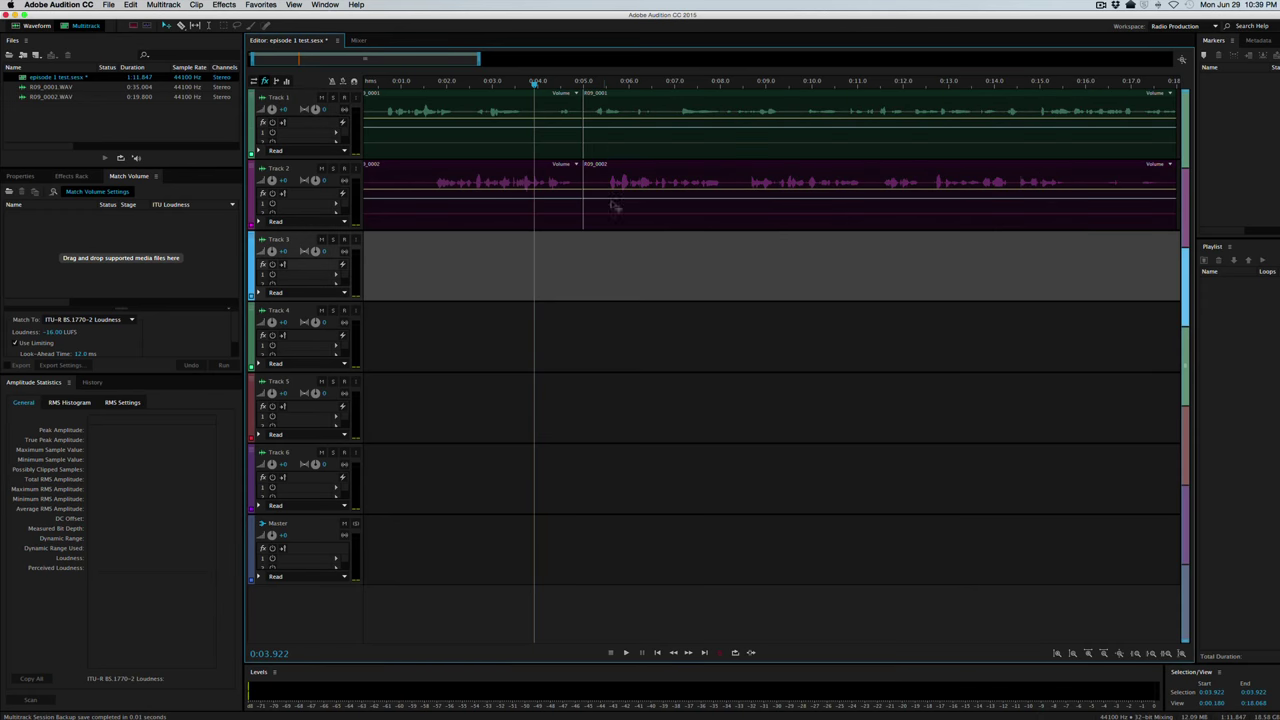
- Extend the starts of R09_0001 and R09_0002 slightly earlier so both overlap the cut
{"action": "left_click", "coordinate": [605, 153]}
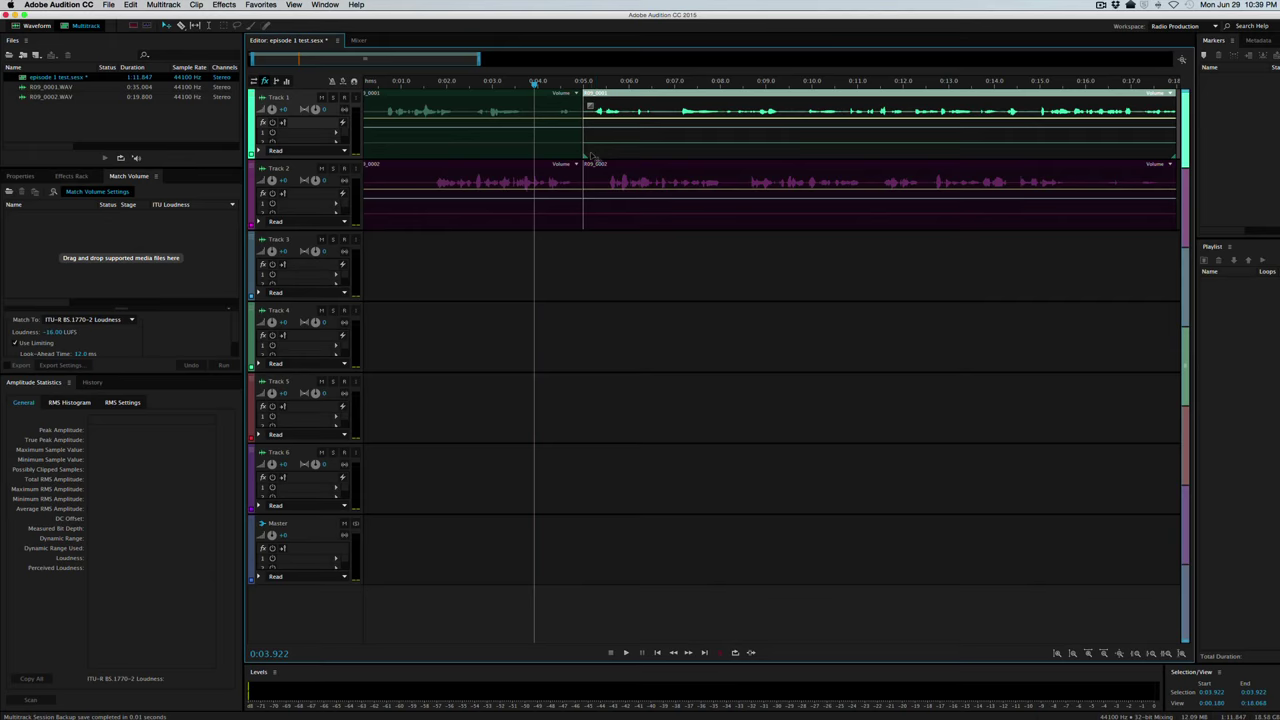
{"action": "left_click_drag", "start_coordinate": [585, 156], "coordinate": [580, 156]}
{"action": "left_click", "coordinate": [589, 224]}
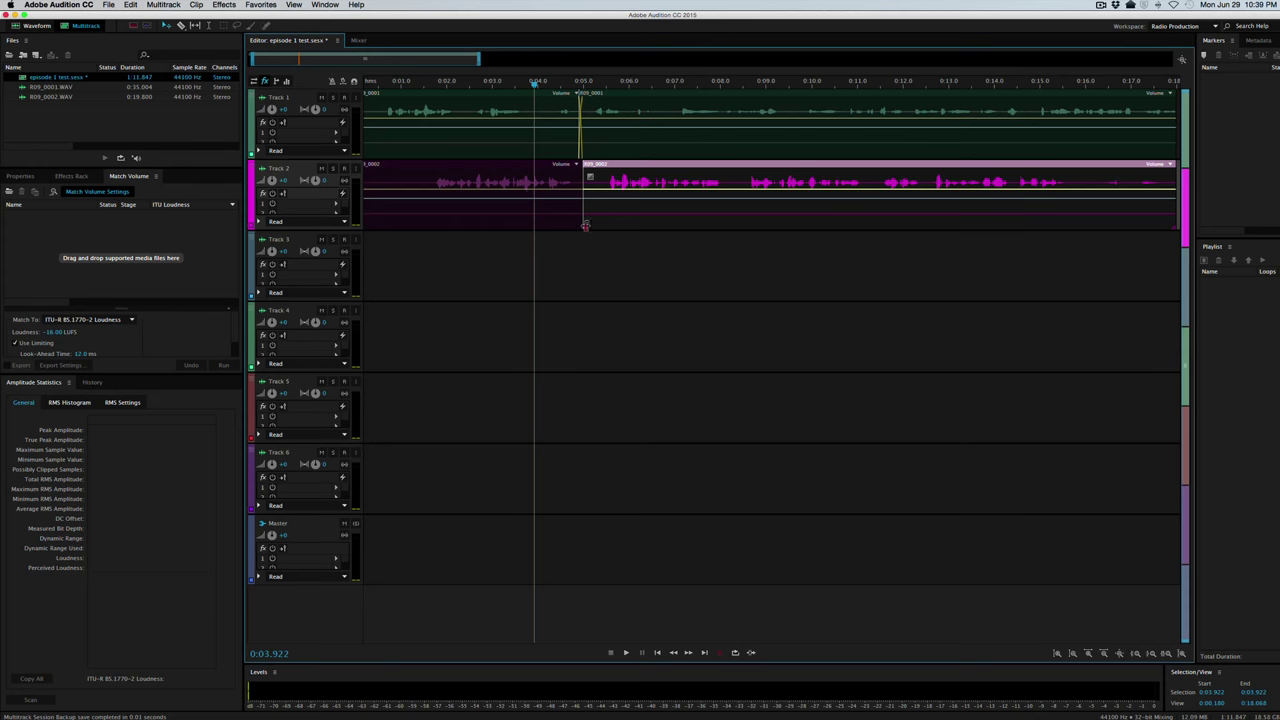
{"action": "left_click_drag", "start_coordinate": [585, 225], "coordinate": [581, 232]}
- Play back the overlapping join, then undo the Track 2 clip extension
{"action": "key", "text": "space"}
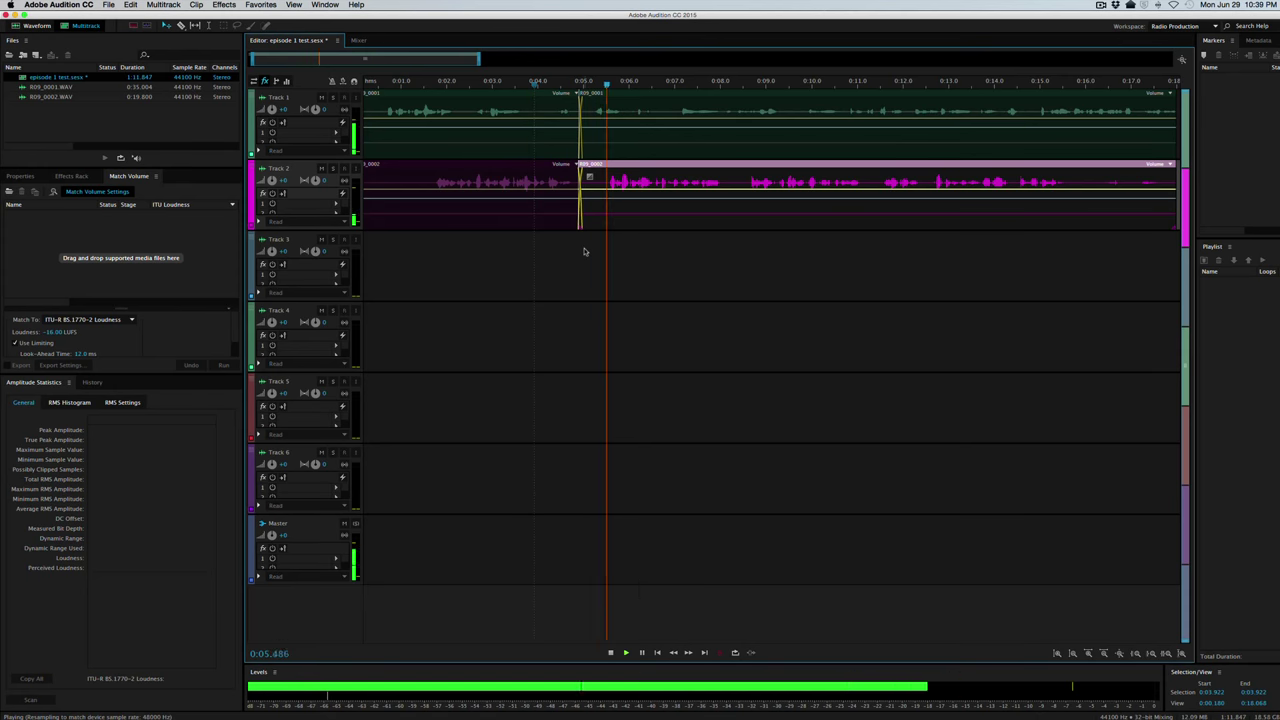
{"action": "key", "text": "space"}
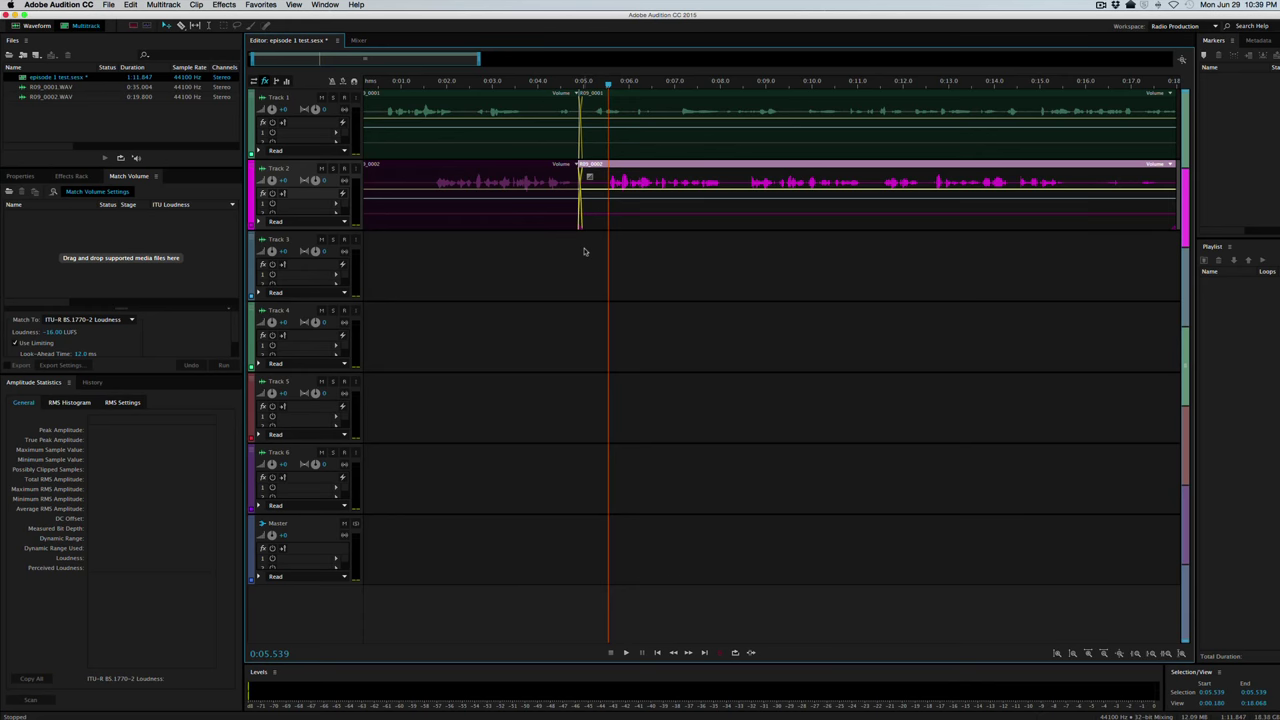
{"action": "key", "text": "super+z"}
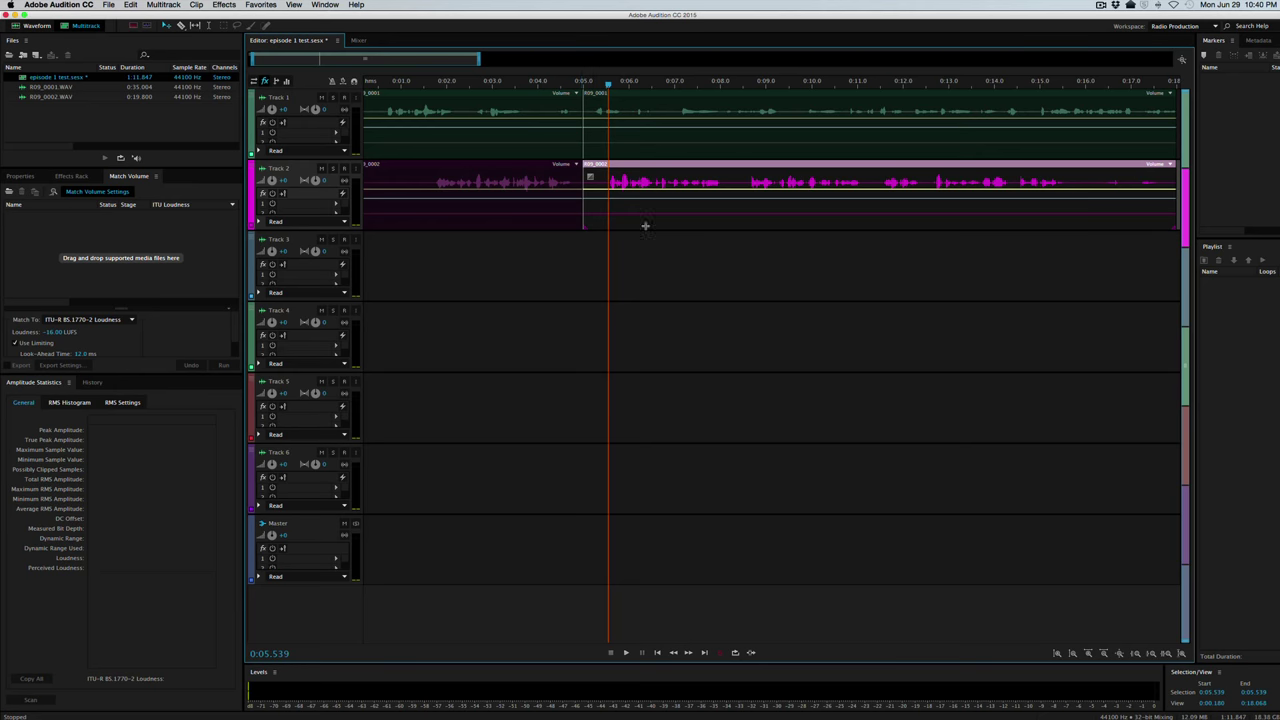
- Slide Track 2's R09_0002 with snapping toggled until its start snaps to the 0:08.160 playhead
{"action": "left_click", "coordinate": [666, 266]}
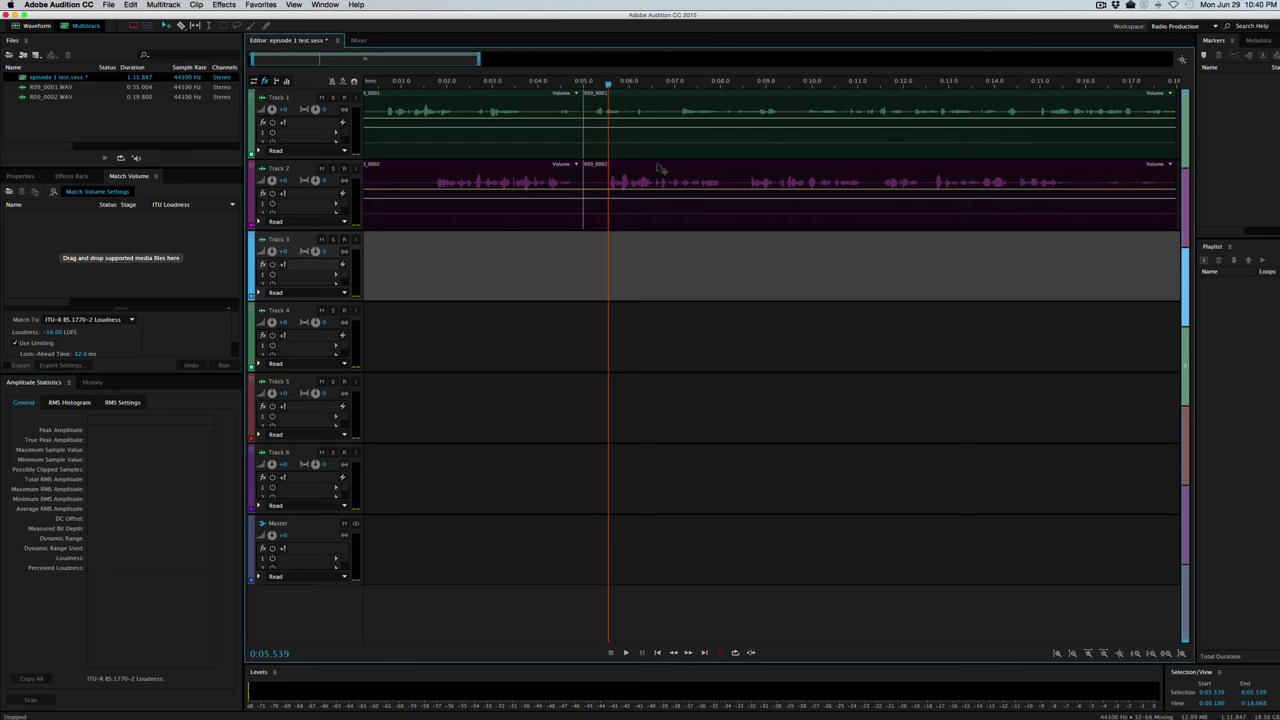
{"action": "left_click", "coordinate": [660, 170]}
{"action": "mouse_move", "coordinate": [660, 169]}
{"action": "left_mouse_down"}
{"action": "mouse_move", "coordinate": [718, 180]}
{"action": "mouse_move", "coordinate": [645, 181]}
{"action": "mouse_move", "coordinate": [669, 178]}
{"action": "left_mouse_up"}
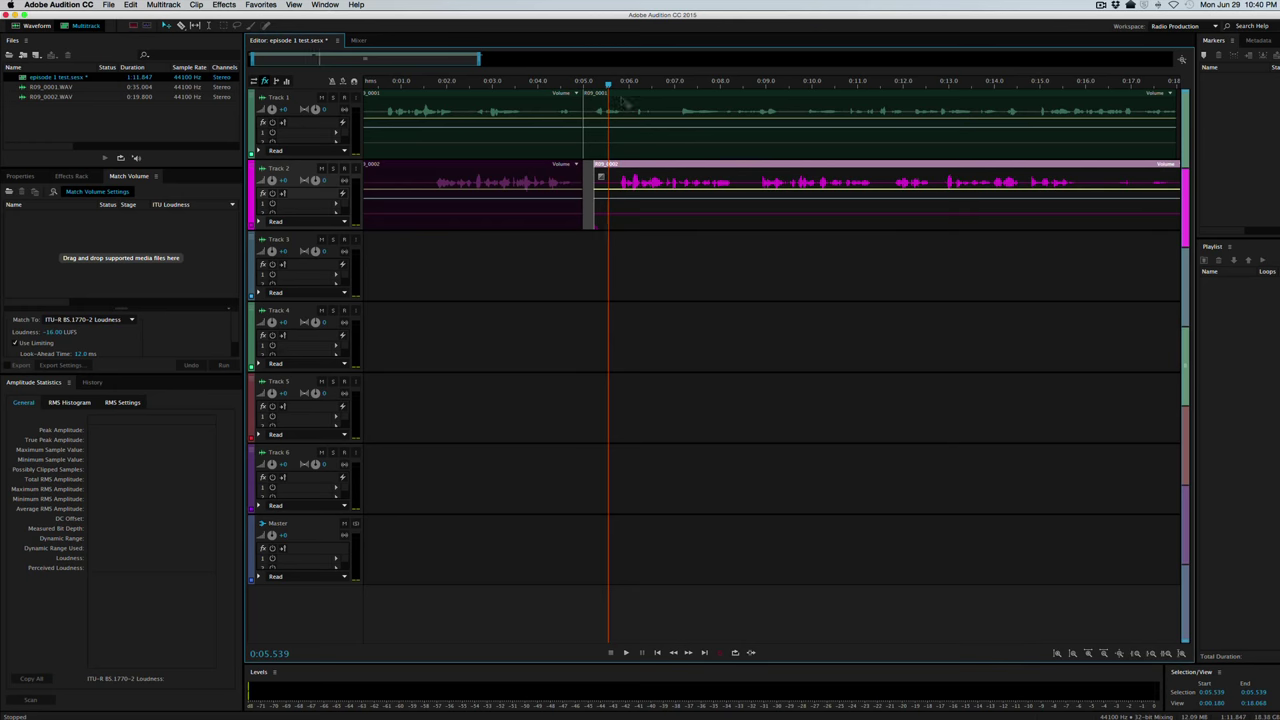
{"action": "left_click_drag", "start_coordinate": [609, 87], "coordinate": [728, 88]}
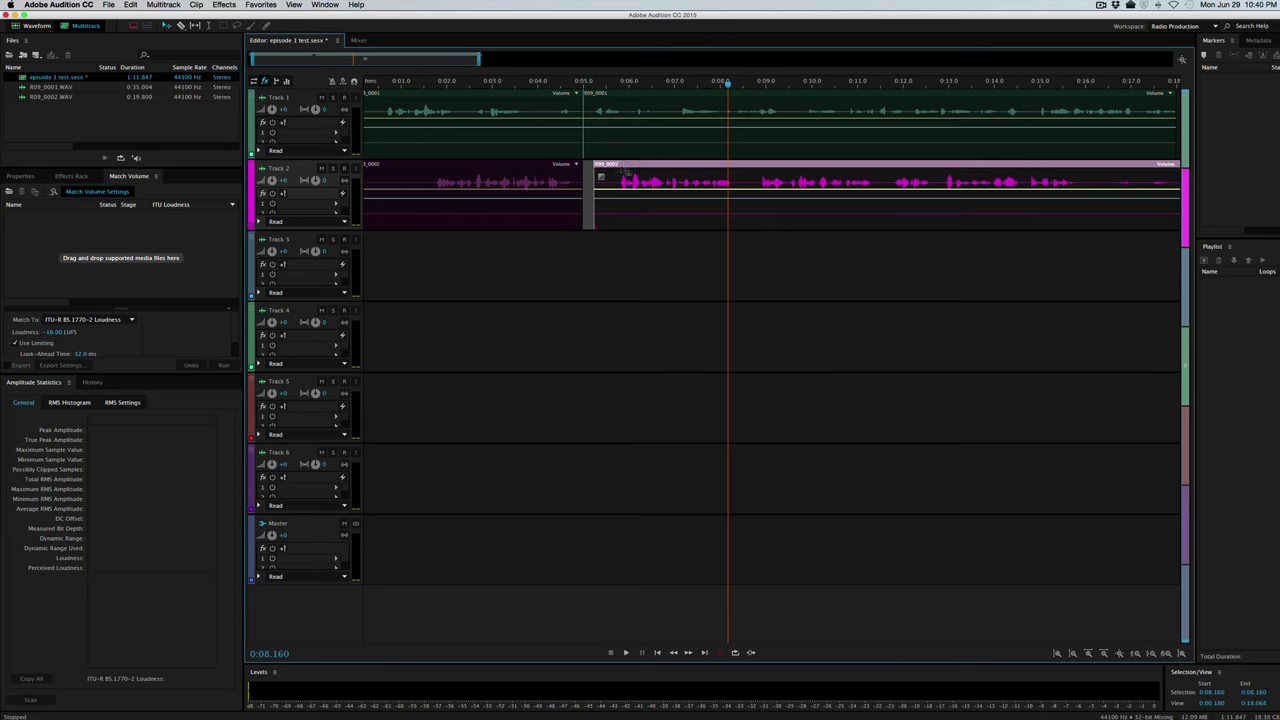
{"action": "left_click_drag", "start_coordinate": [630, 168], "coordinate": [658, 167]}
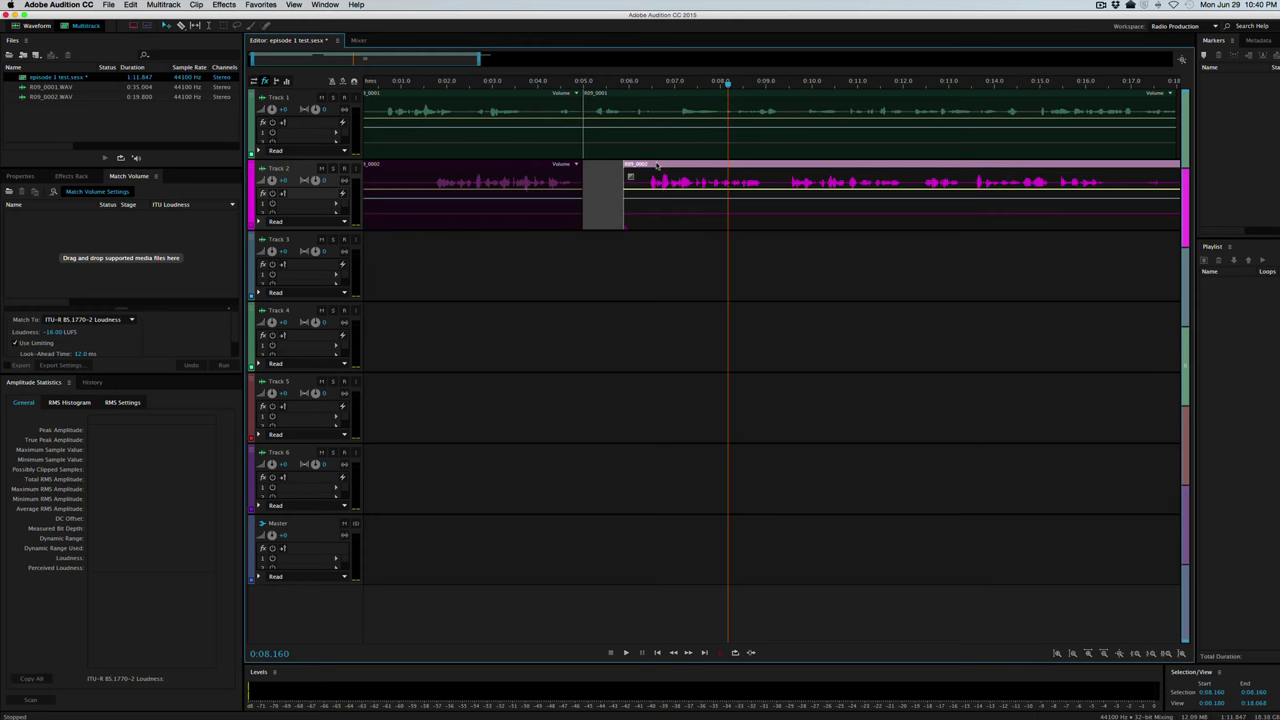
{"action": "key", "text": "s"}
{"action": "left_click_drag", "start_coordinate": [657, 166], "coordinate": [761, 166]}
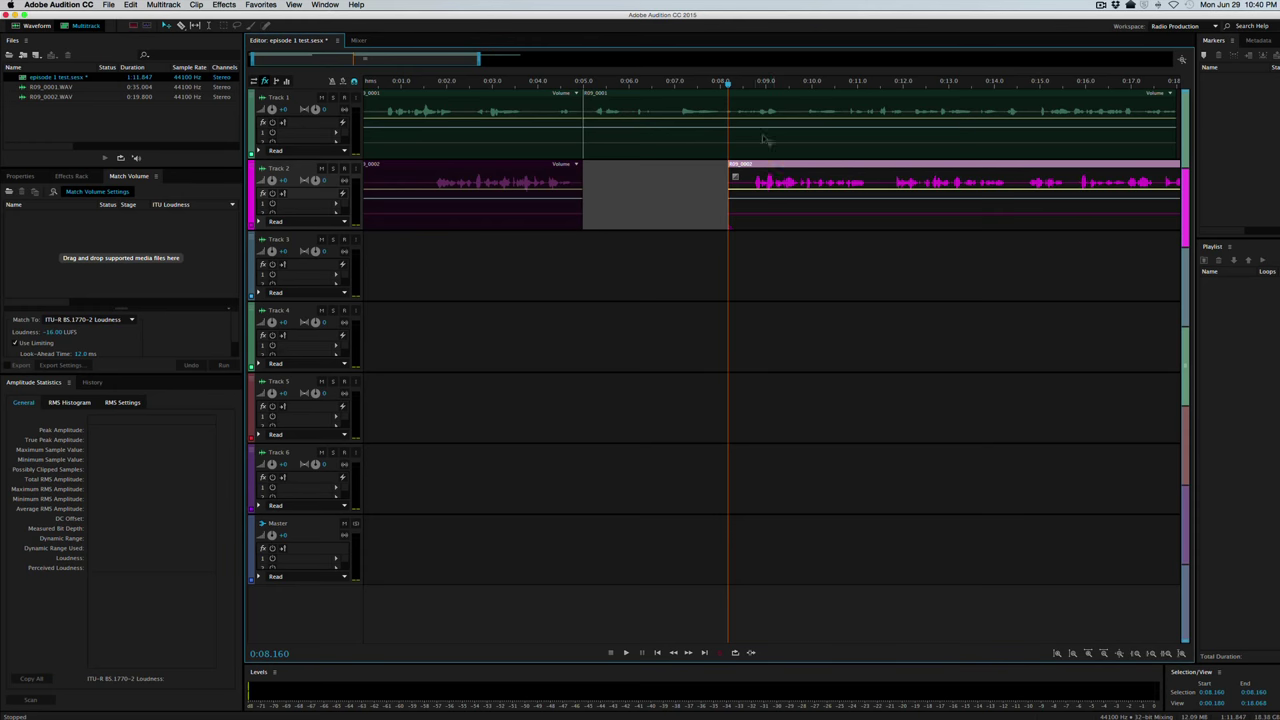
{"action": "mouse_move", "coordinate": [772, 165]}
{"action": "left_mouse_down"}
{"action": "mouse_move", "coordinate": [627, 166]}
{"action": "mouse_move", "coordinate": [775, 170]}
{"action": "left_mouse_up"}
- Slide R09_0002 back from the playhead so it sits flush against the first clip
{"action": "mouse_move", "coordinate": [771, 166]}
{"action": "left_mouse_down"}
{"action": "mouse_move", "coordinate": [757, 168]}
{"action": "mouse_move", "coordinate": [771, 167]}
{"action": "left_mouse_up"}
{"action": "key", "text": "s"}
{"action": "left_click_drag", "start_coordinate": [770, 166], "coordinate": [632, 166]}
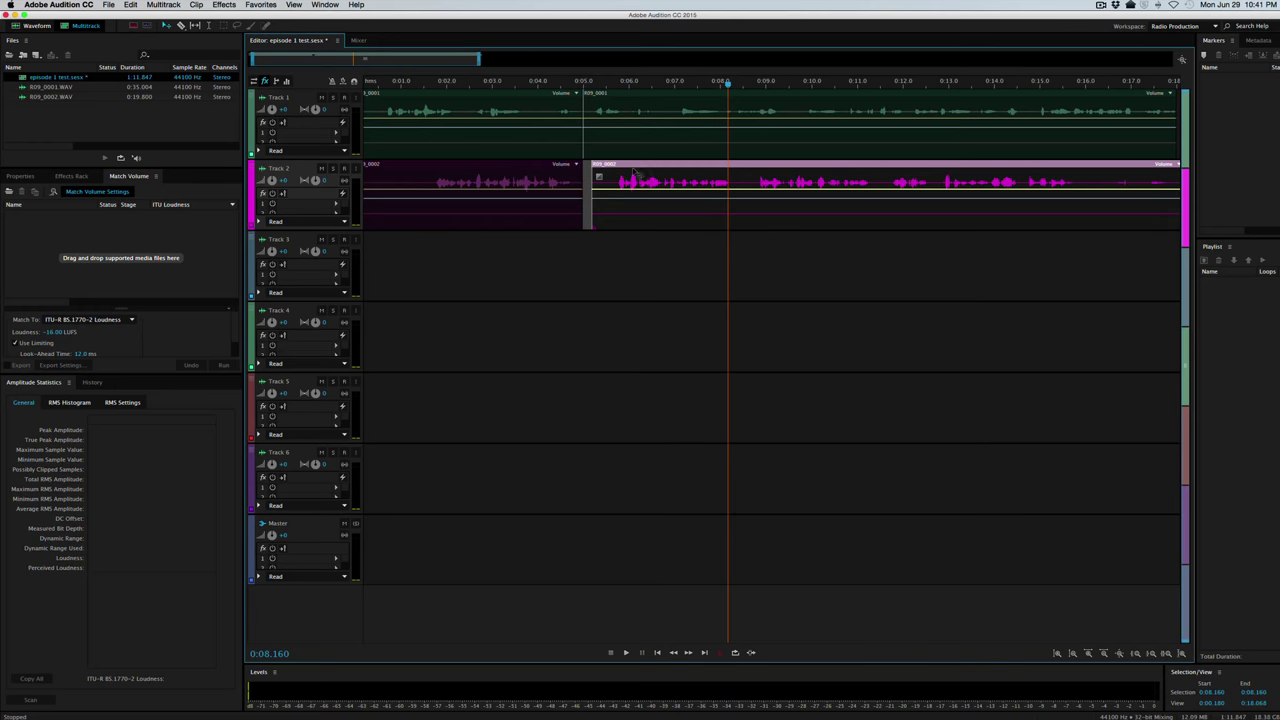
{"action": "key", "text": "s"}
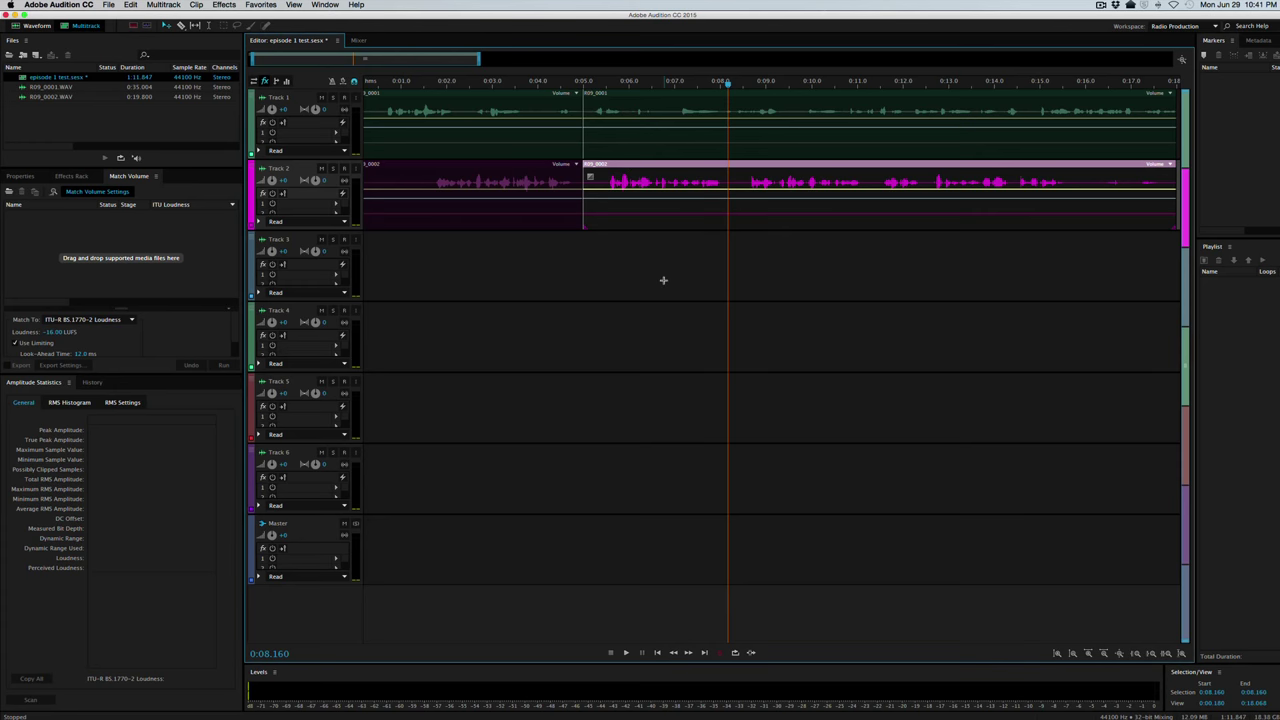
- Try moving both voice clips later, then only the Track 2 clip, undoing each move
{"action": "key", "text": "v"}
{"action": "left_click_drag", "start_coordinate": [651, 264], "coordinate": [733, 128]}
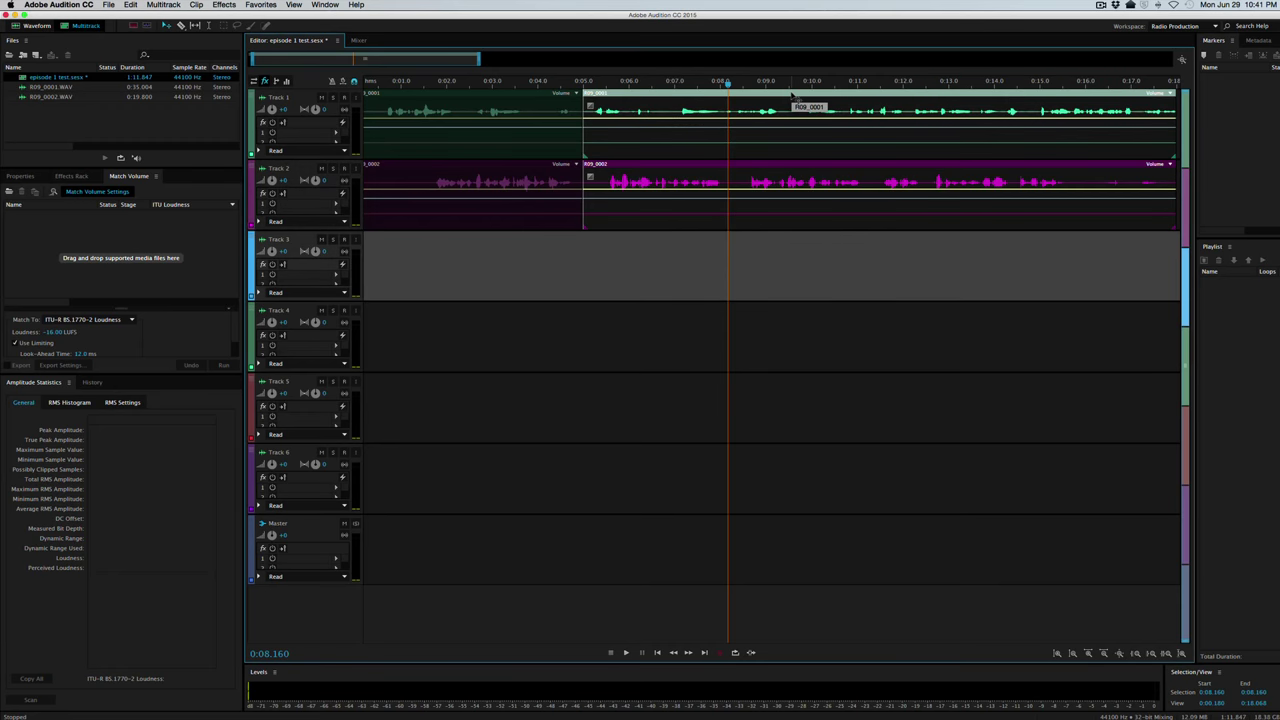
{"action": "left_click_drag", "start_coordinate": [790, 95], "coordinate": [850, 103]}
{"action": "key", "text": "super+z"}
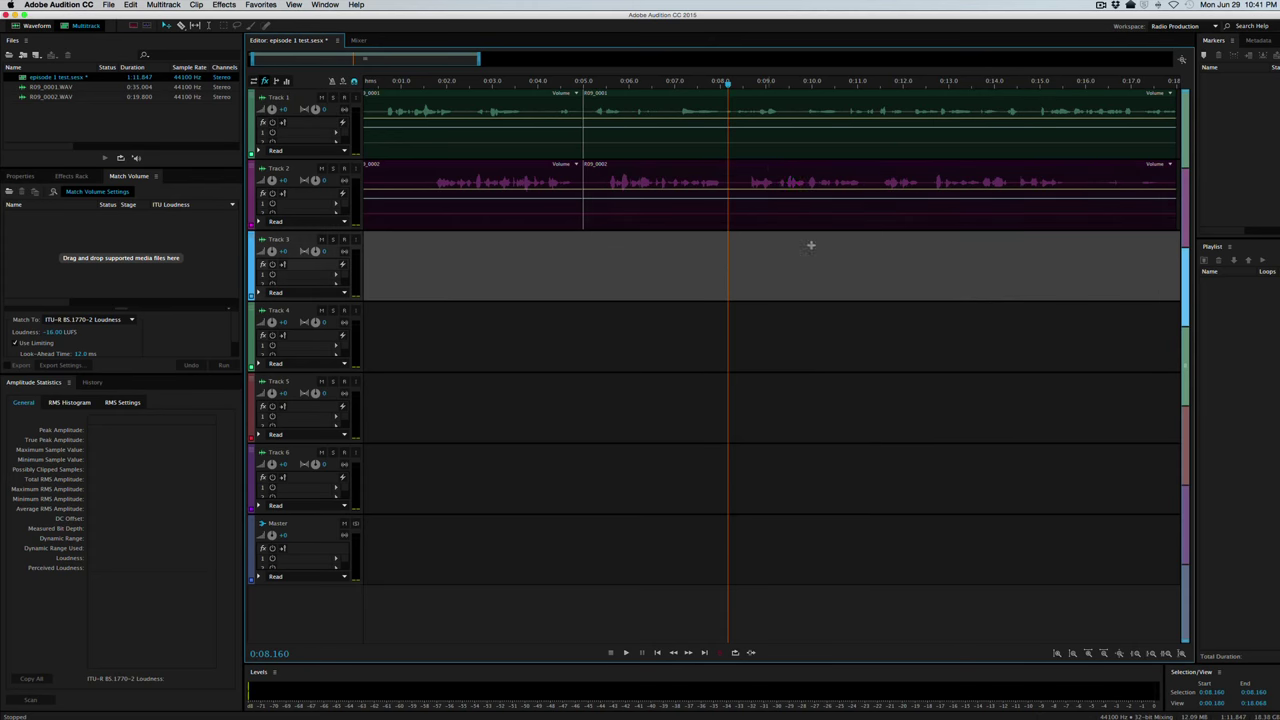
{"action": "left_click_drag", "start_coordinate": [780, 172], "coordinate": [829, 170]}
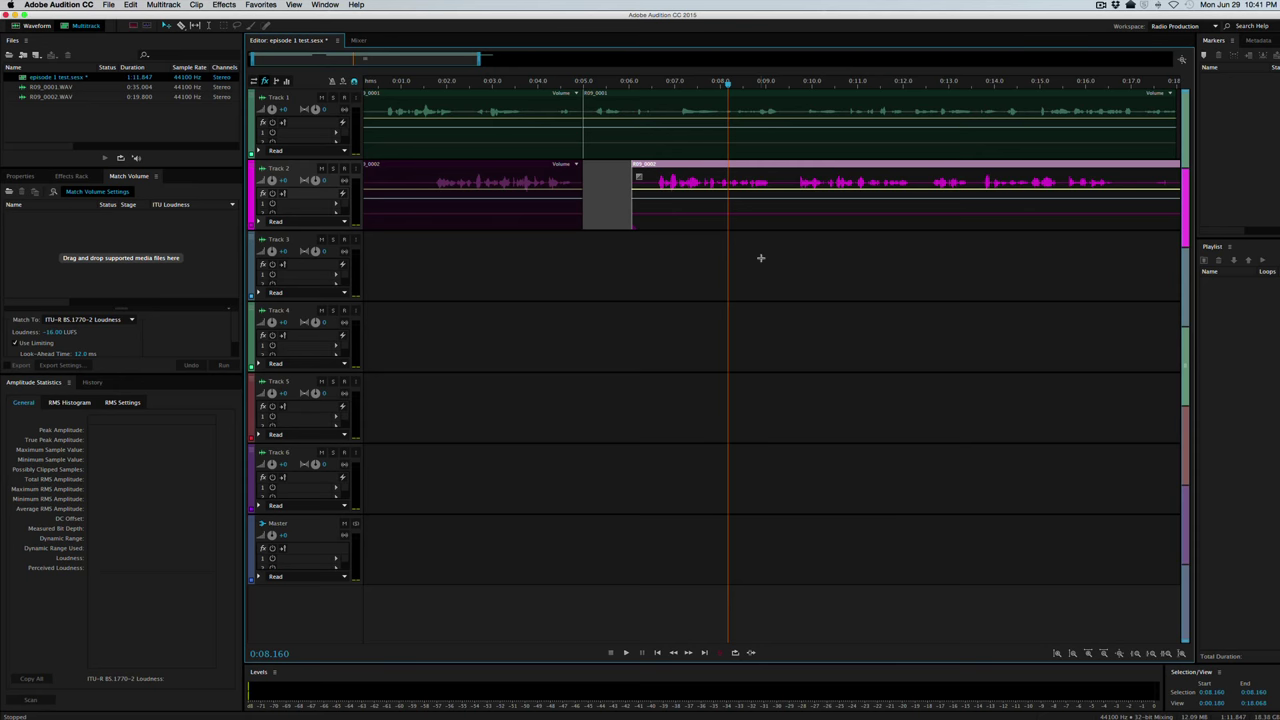
{"action": "key", "text": "super+z"}
- Undo back past the ripple delete, clear the selection, and move the playhead to 0:03.561
{"action": "key", "text": "super+z"}
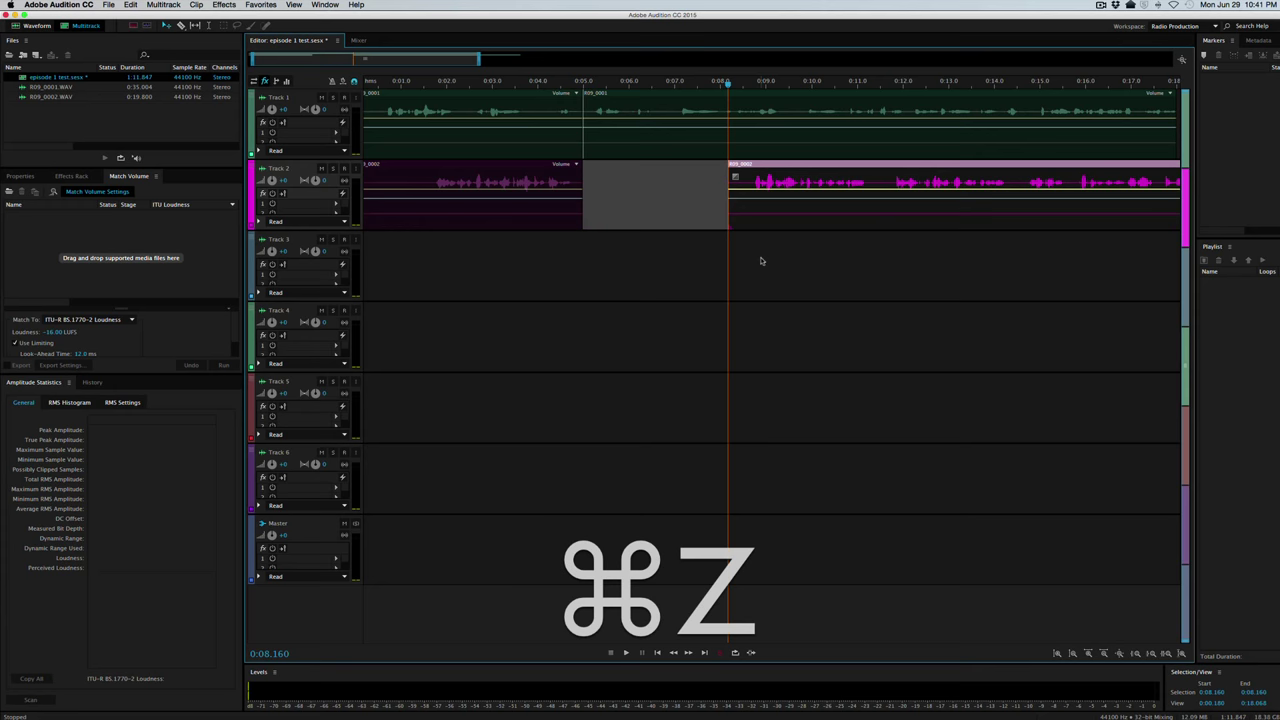
{"action": "key", "text": "super+z"}
{"action": "key", "text": "super+z"}
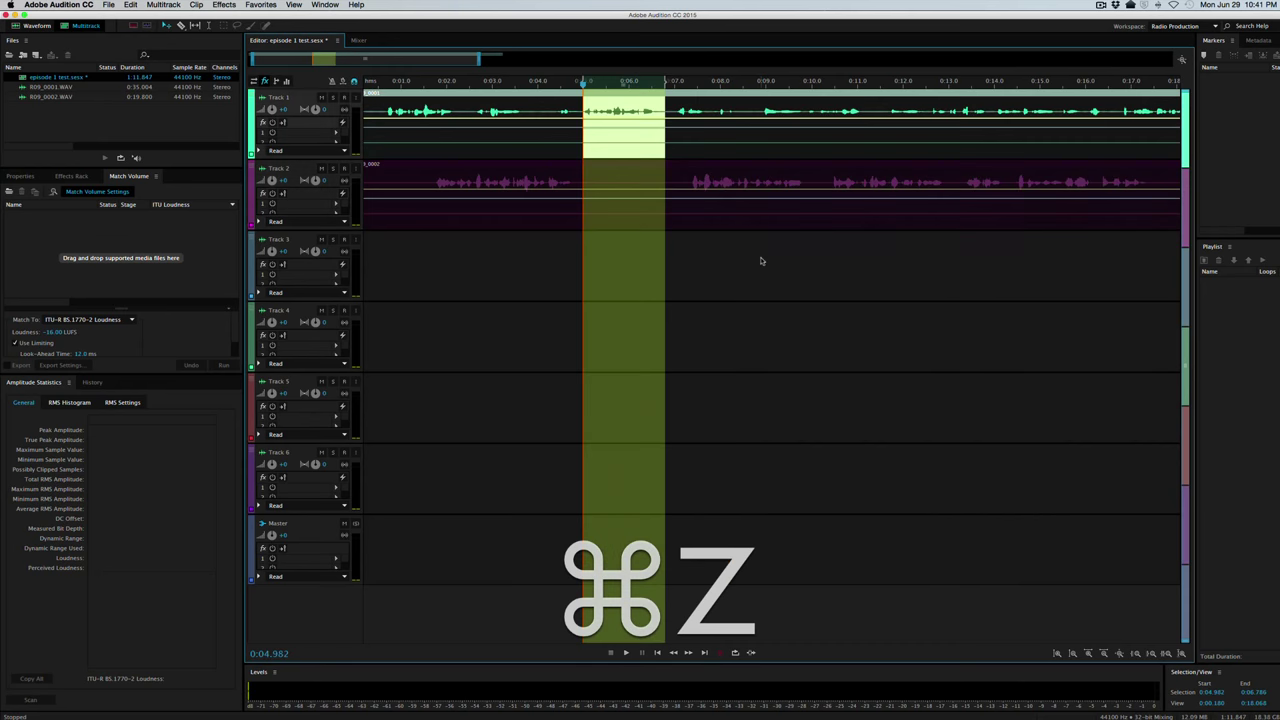
{"action": "left_click", "coordinate": [760, 259]}
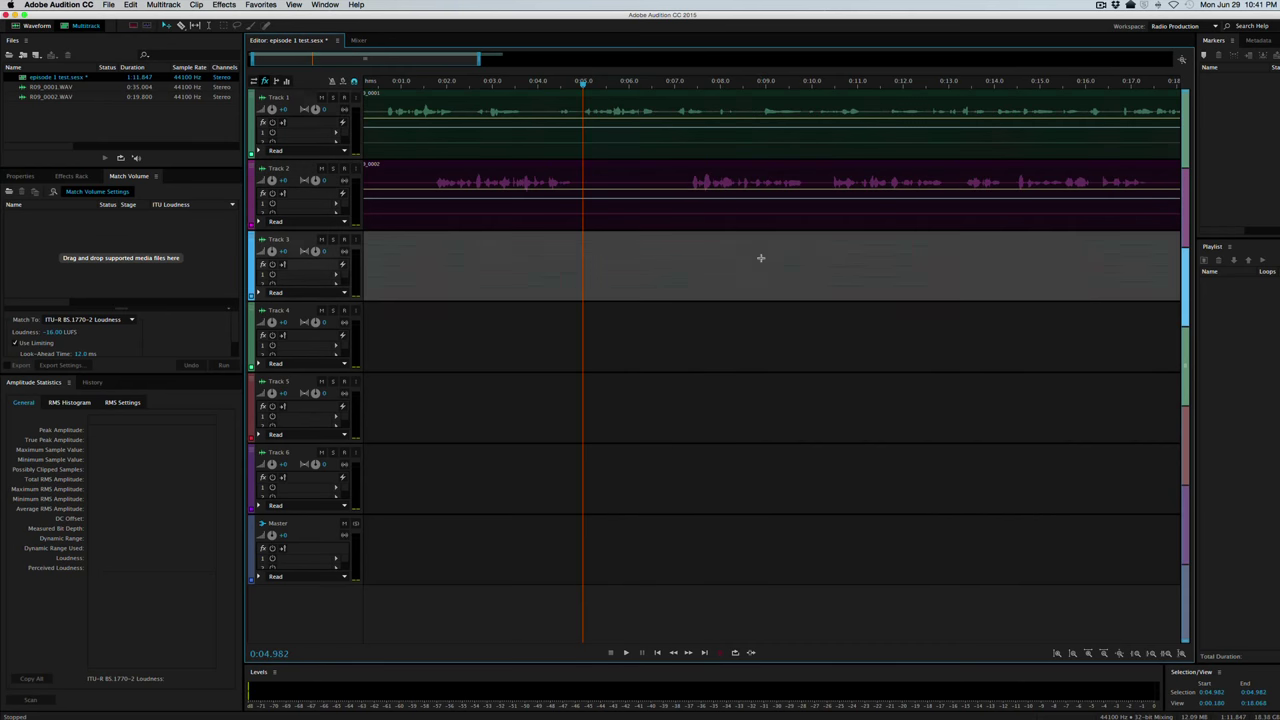
{"action": "left_click_drag", "start_coordinate": [583, 80], "coordinate": [518, 86]}
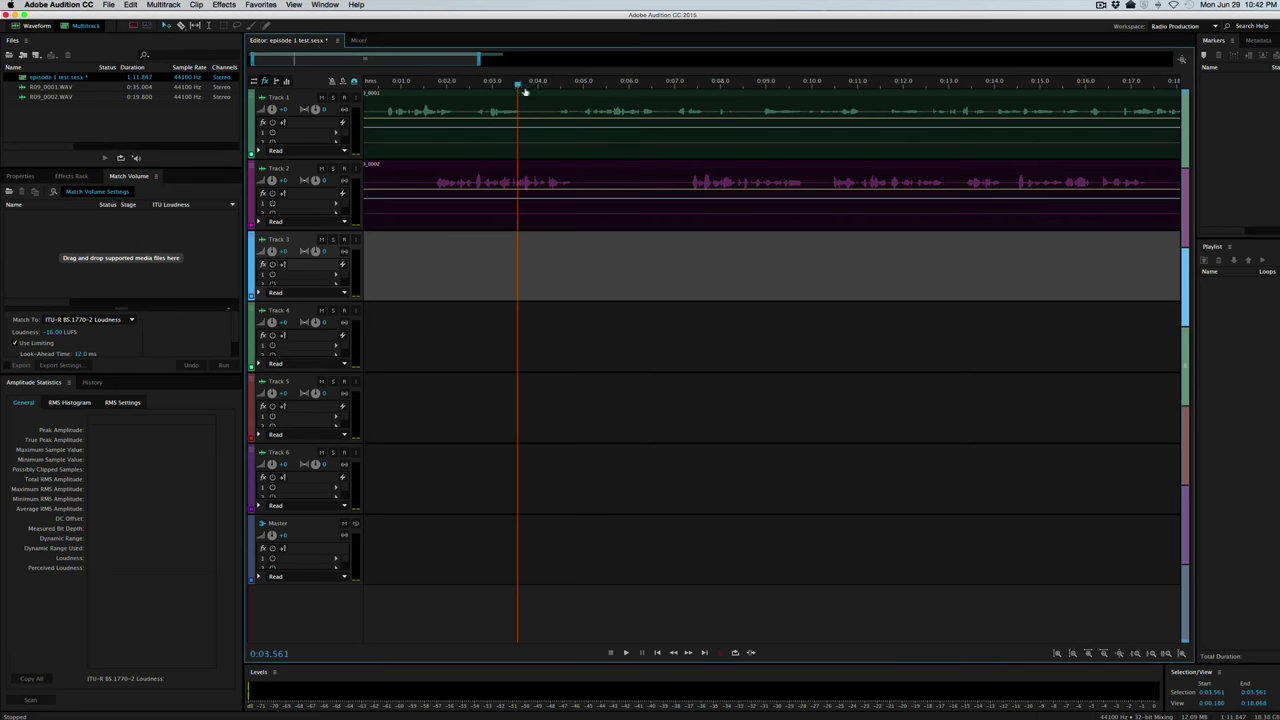
- Ripple-delete 0:13.130–0:14.403 from both voice tracks, then place the playhead at 0:14.182
{"action": "scroll", "coordinate": [638, 139], "scroll_direction": "right", "scroll_amount": 10}
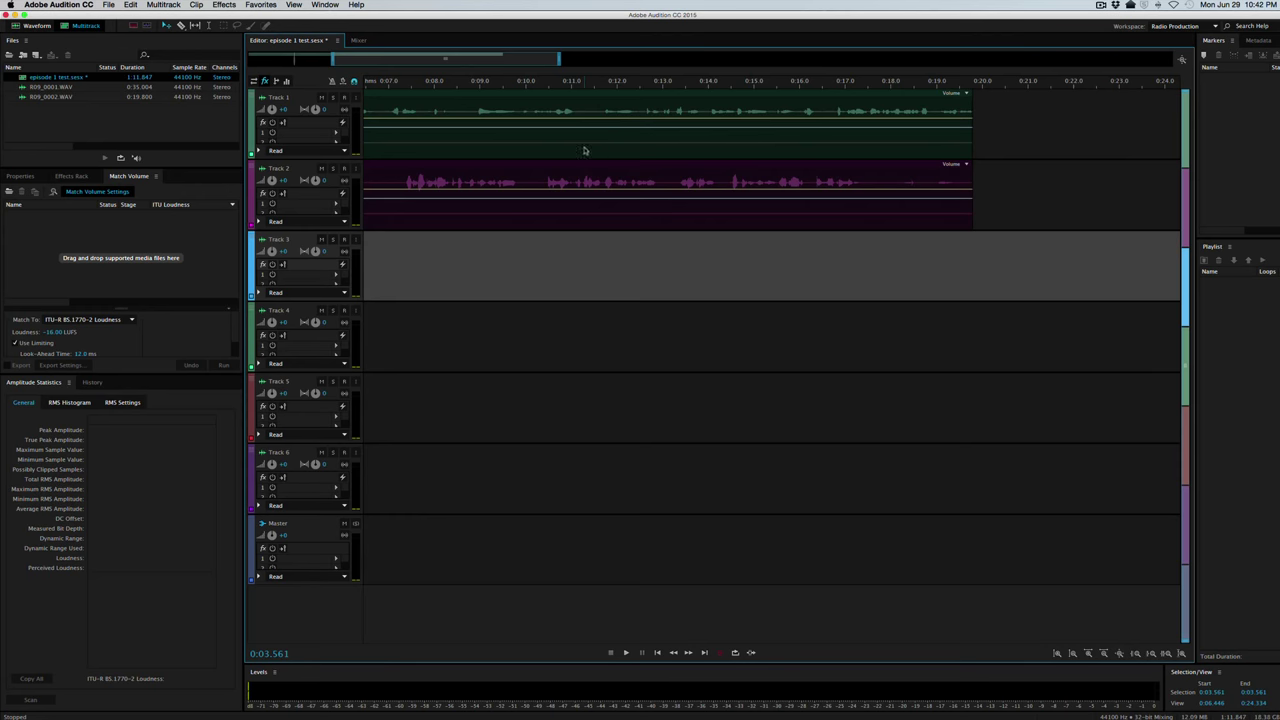
{"action": "key", "text": "t"}
{"action": "left_click_drag", "start_coordinate": [669, 155], "coordinate": [727, 155]}
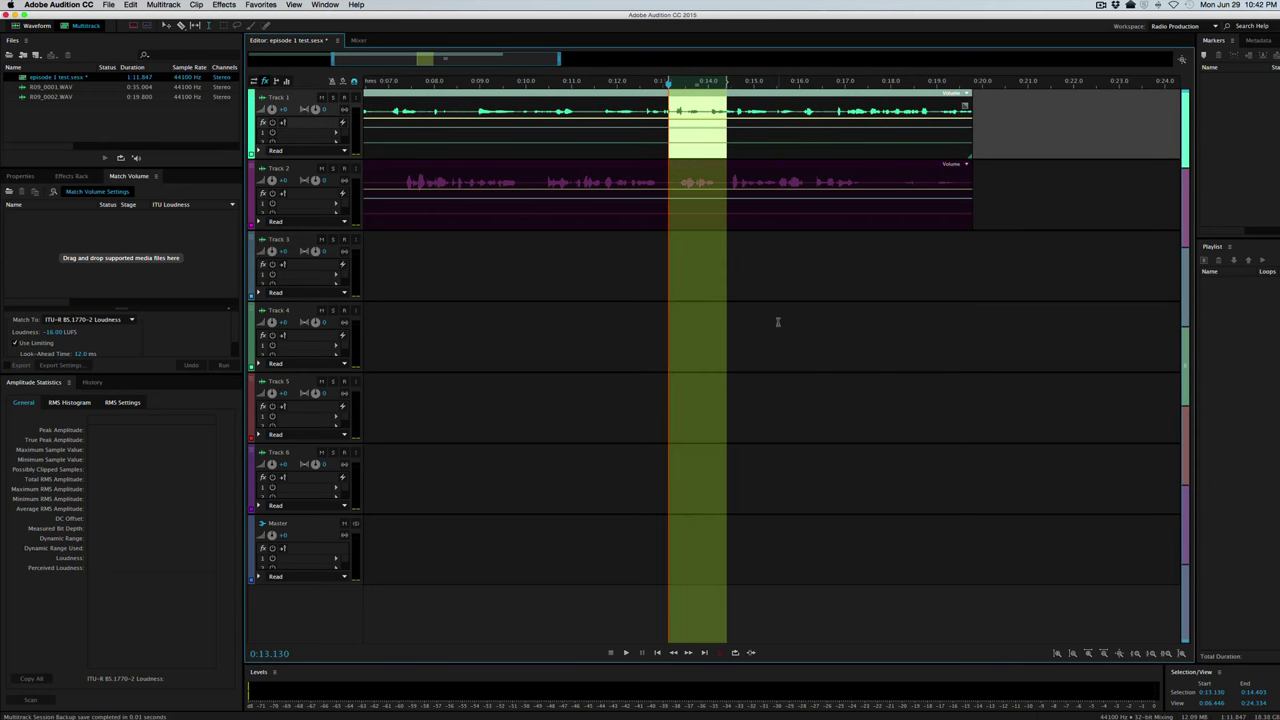
{"action": "key", "text": "super+shift+x"}
{"action": "left_click", "coordinate": [716, 85]}
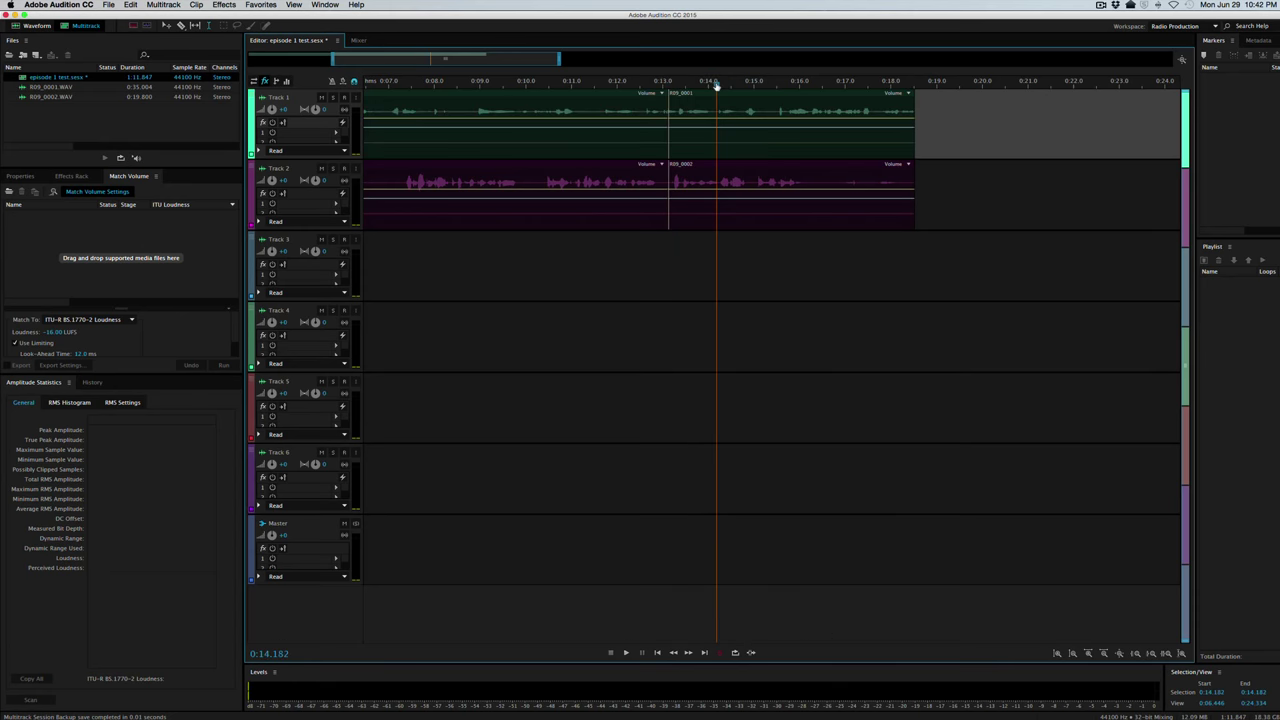